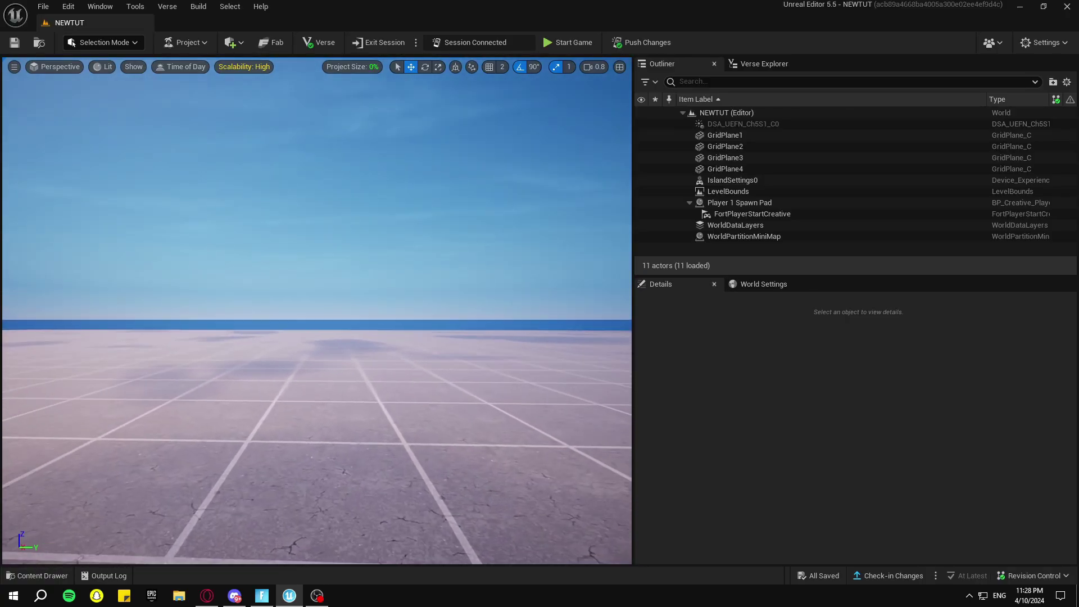
# Step: Create a folder named LIKEANDFAV in the NEWTUT project content and open it
pyautogui.moveTo(240, 468)
pyautogui.mouseDown(button='right')
pyautogui.moveTo(246, 520)
pyautogui.moveTo(240, 468)
pyautogui.mouseUp(button='right')
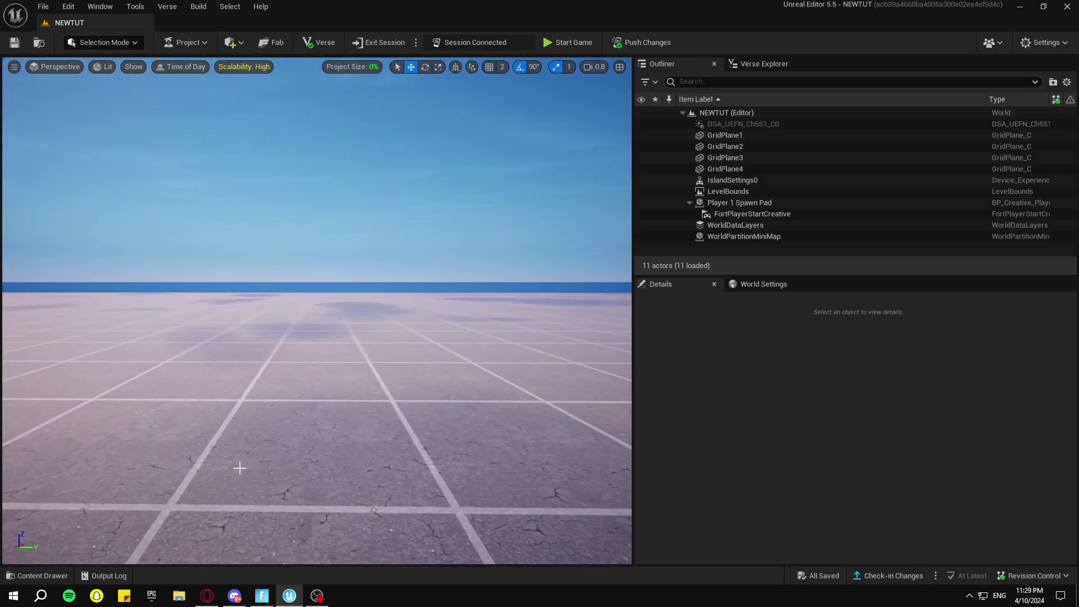
pyautogui.click(55, 579)
pyautogui.rightClick(364, 424)
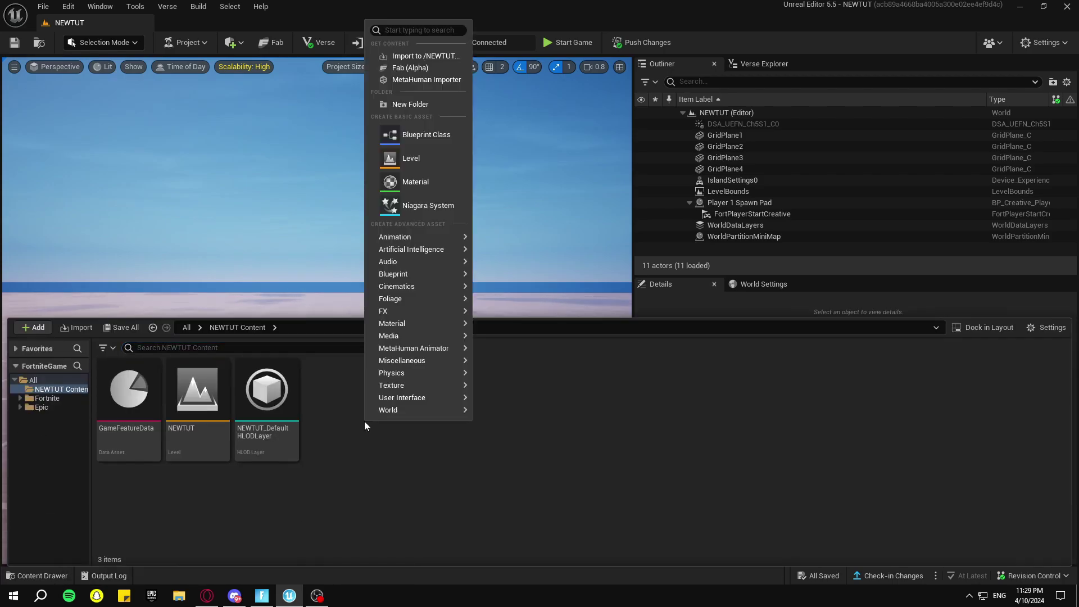
pyautogui.click(430, 106)
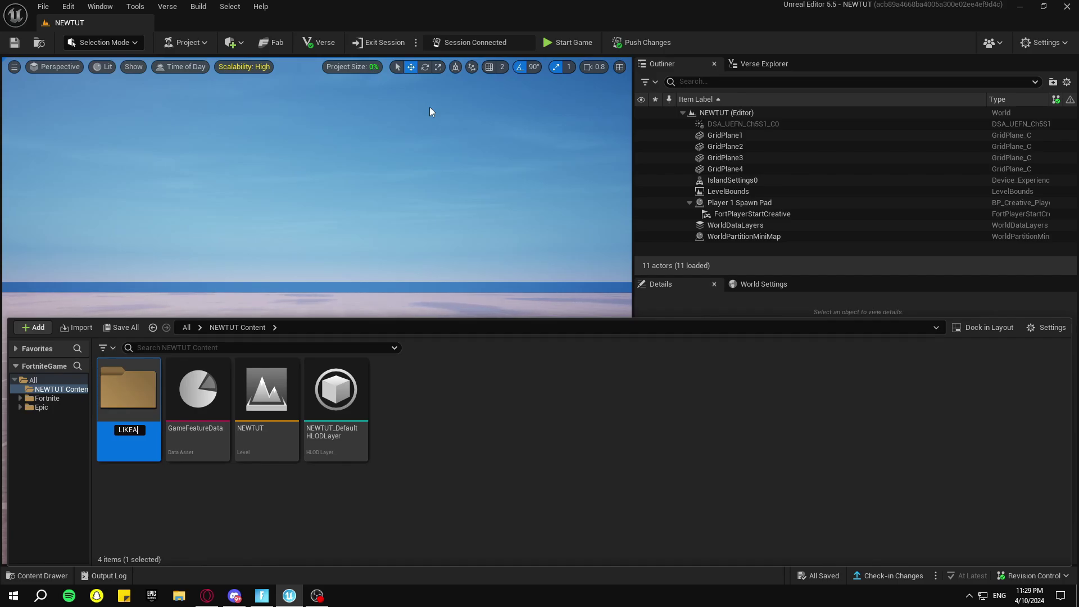
pyautogui.write('LIKEANDFAV')
pyautogui.press('Return')
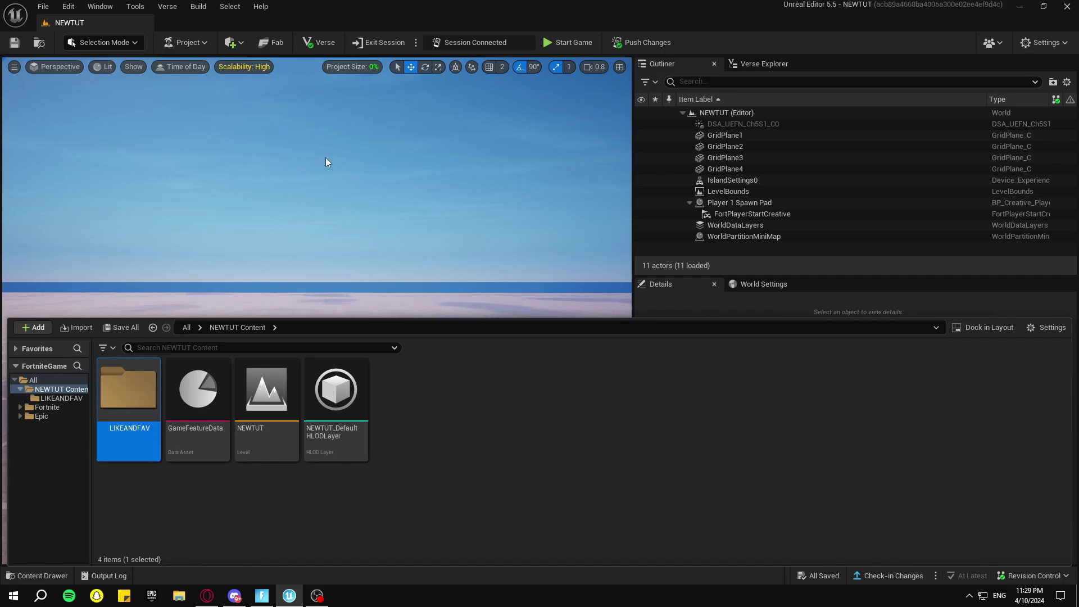
pyautogui.doubleClick(124, 394)
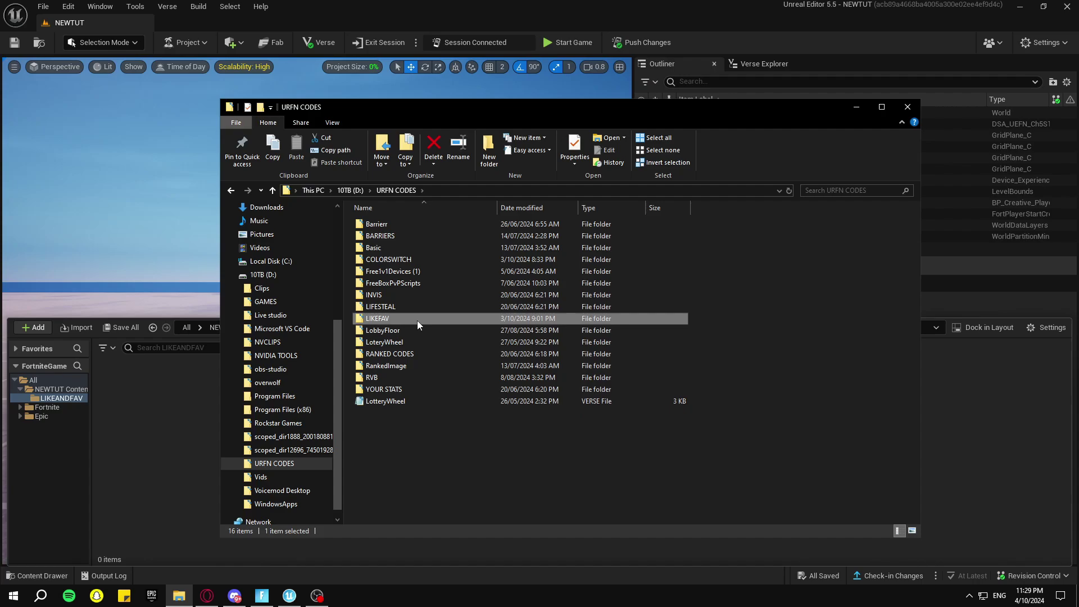
# Step: Copy the LIKEFAV folder from URFN CODES in File Explorer and open the NEWTUT folder under Documents > Fortnite Projects
pyautogui.rightClick(415, 318)
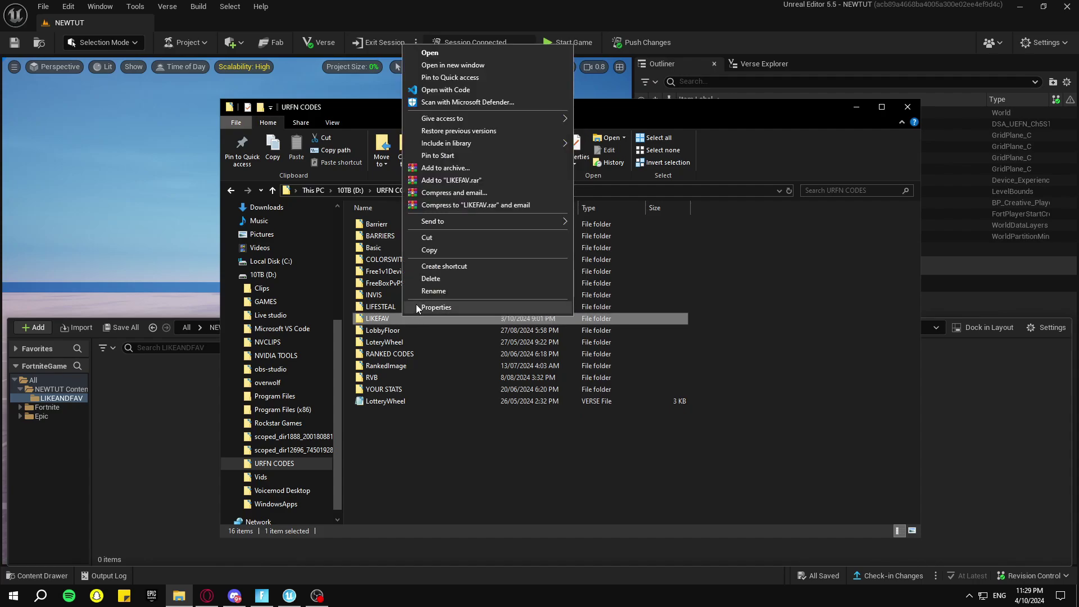
pyautogui.click(444, 251)
pyautogui.scroll(2, 278, 255)
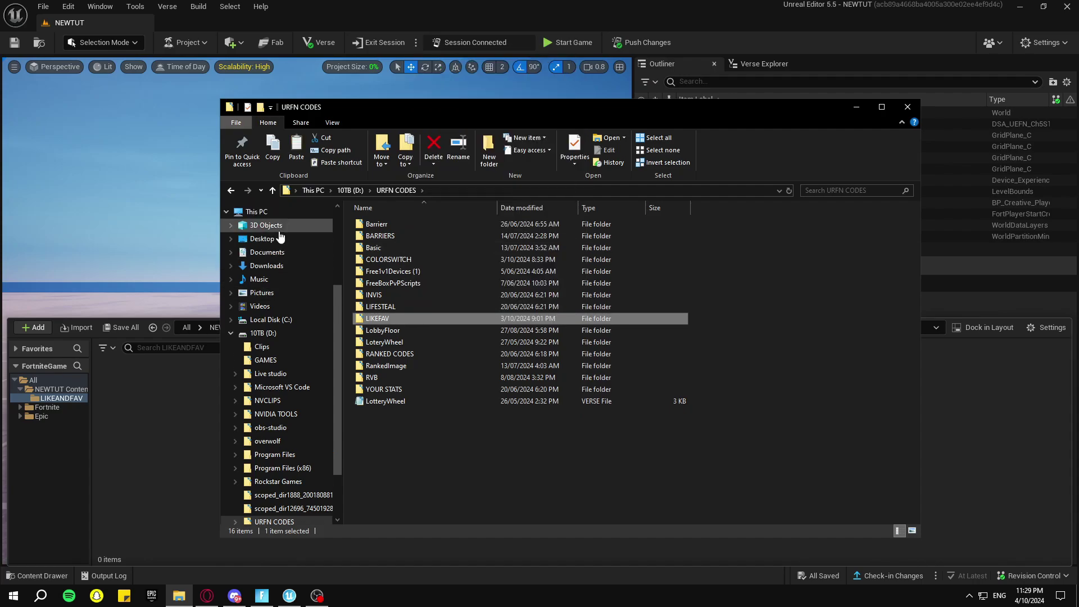
pyautogui.click(277, 253)
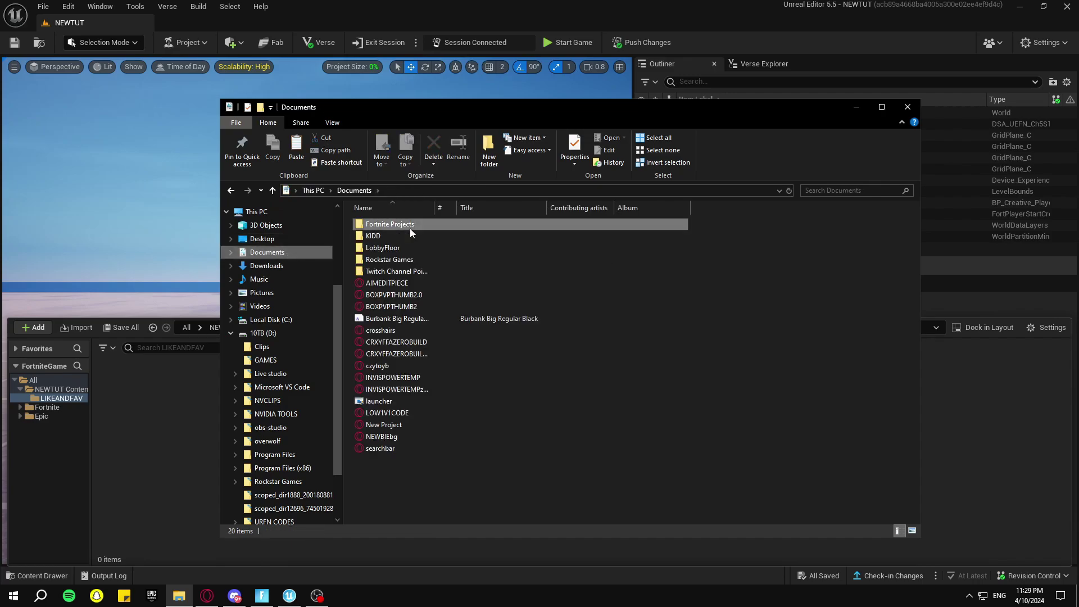
pyautogui.doubleClick(410, 228)
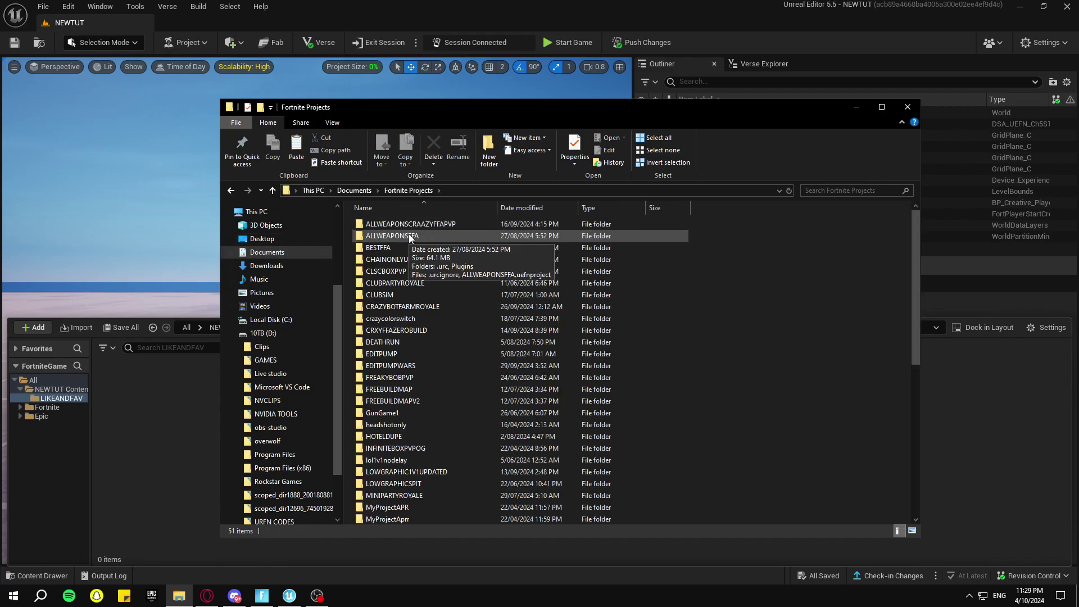
pyautogui.scroll(-2, 410, 234)
pyautogui.scroll(-5, 394, 332)
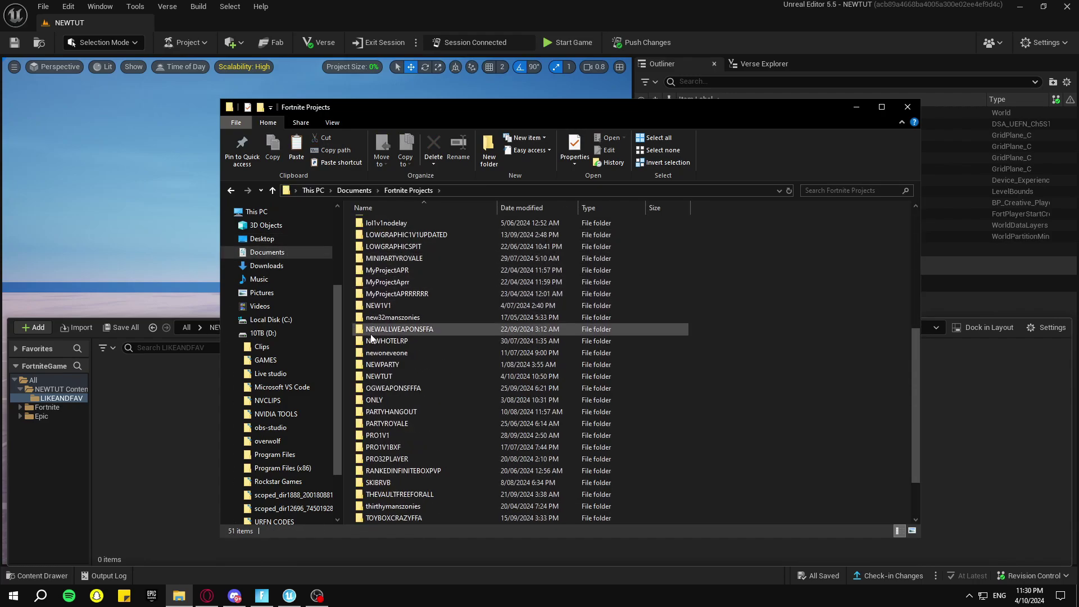
pyautogui.doubleClick(367, 377)
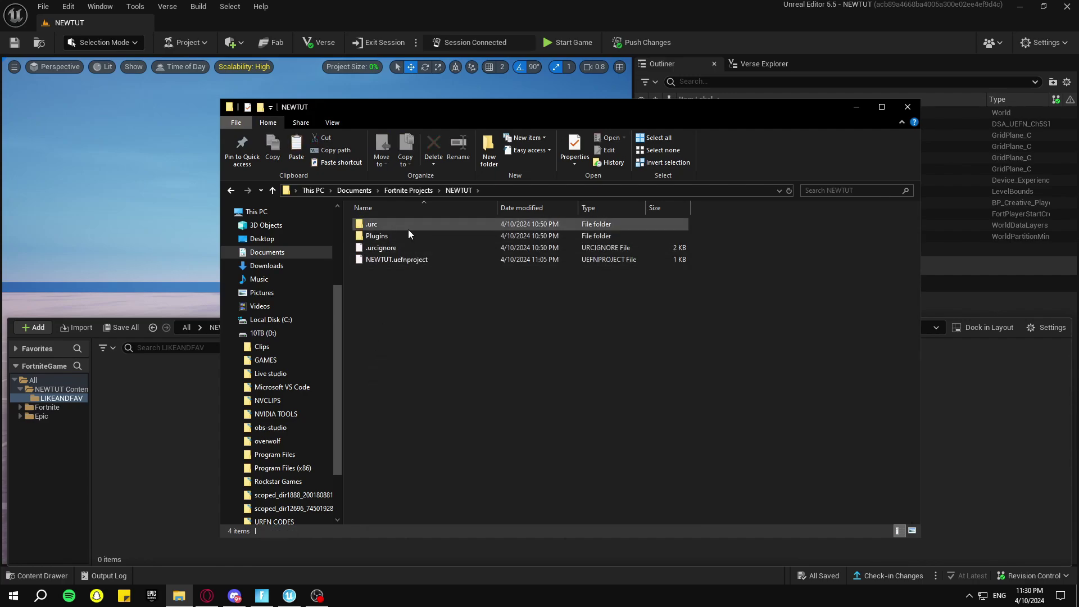
# Step: Paste the copied folder into Plugins > NEWTUT > Content > LIKEANDFAV and close File Explorer to return to the Unreal editor
pyautogui.doubleClick(399, 235)
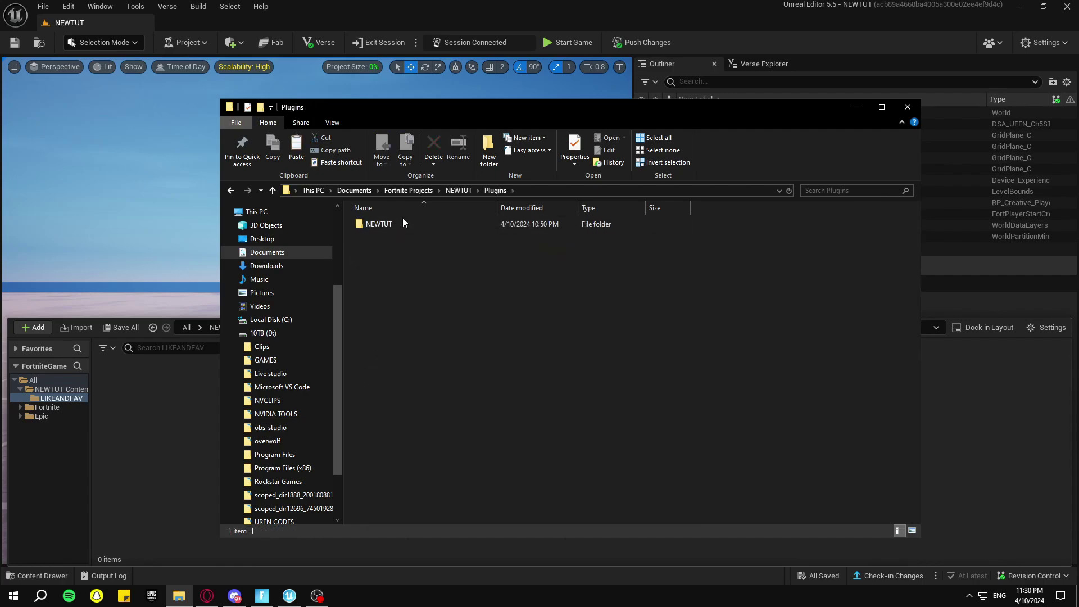
pyautogui.click(403, 218)
pyautogui.doubleClick(403, 219)
pyautogui.doubleClick(409, 226)
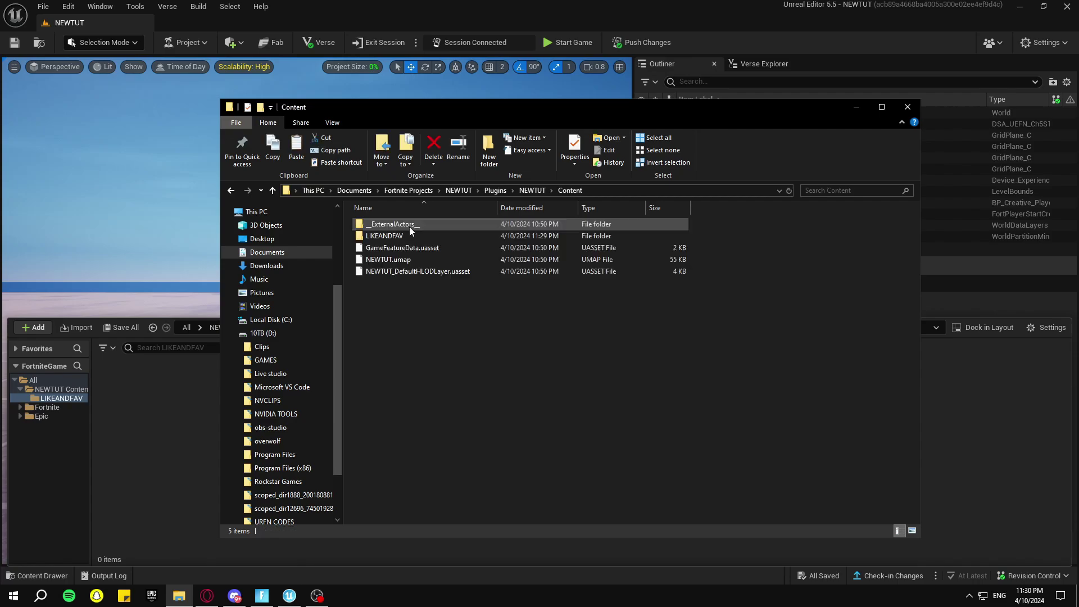
pyautogui.doubleClick(415, 236)
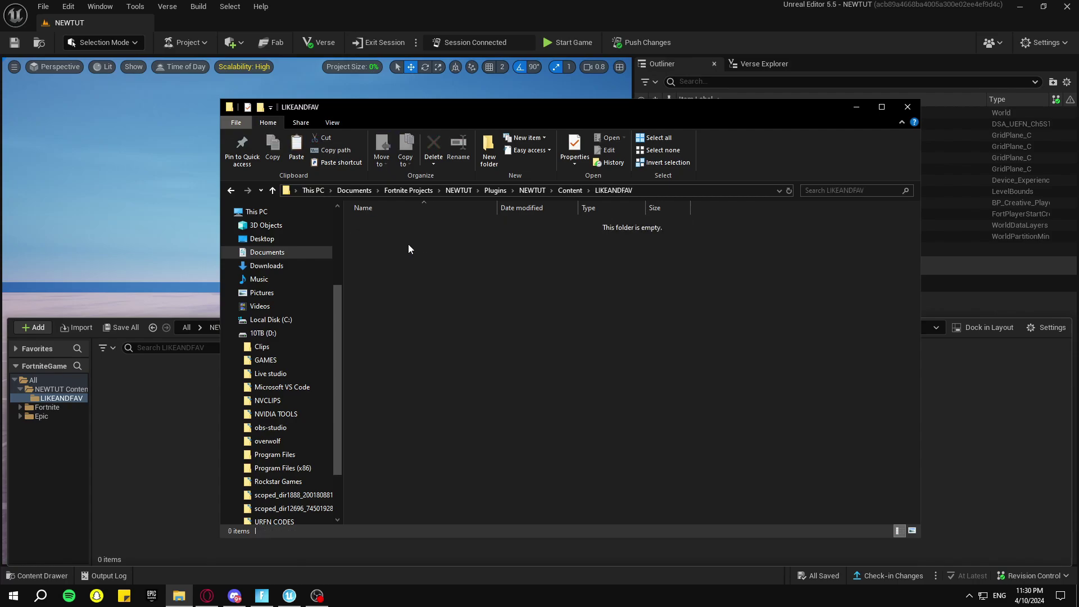
pyautogui.rightClick(408, 244)
pyautogui.click(479, 323)
pyautogui.click(909, 109)
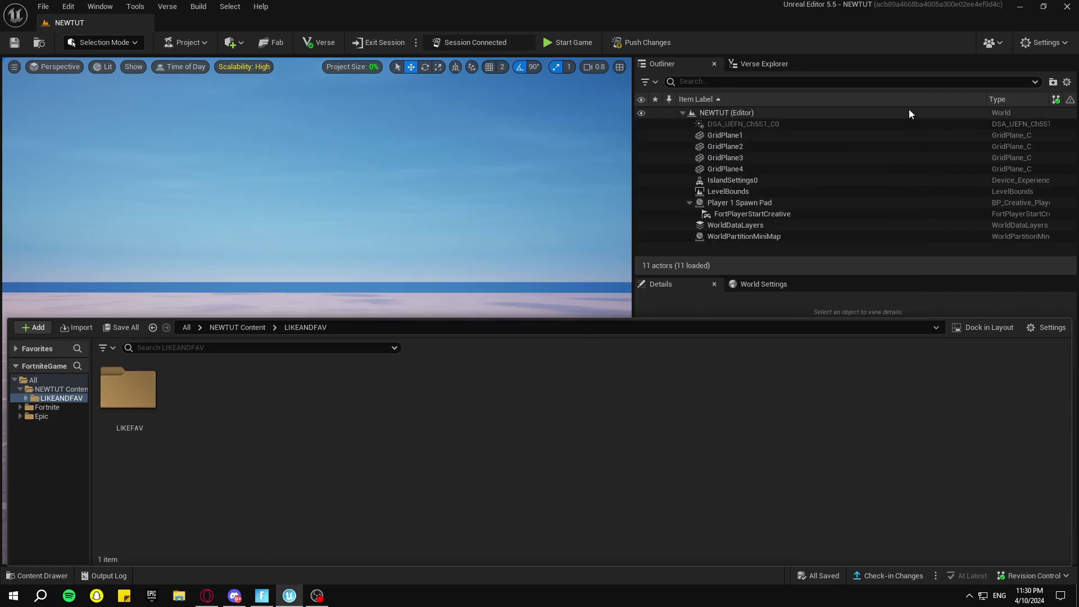
# Step: Open the pasted LIKEFAV folder and its LikeFav subfolder in the project content
pyautogui.doubleClick(140, 408)
pyautogui.click(138, 404)
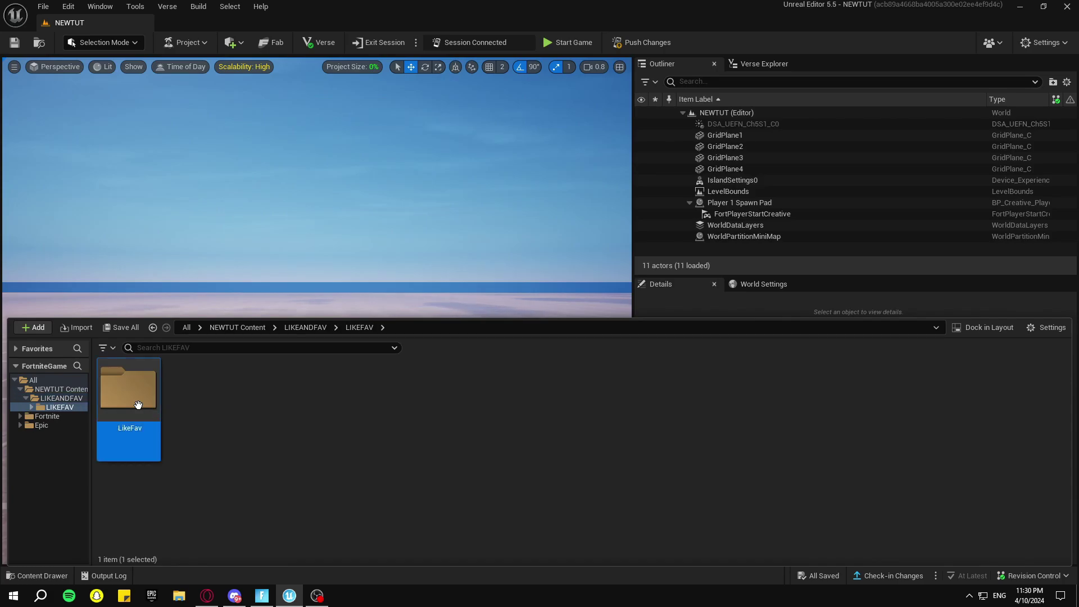
pyautogui.doubleClick(138, 405)
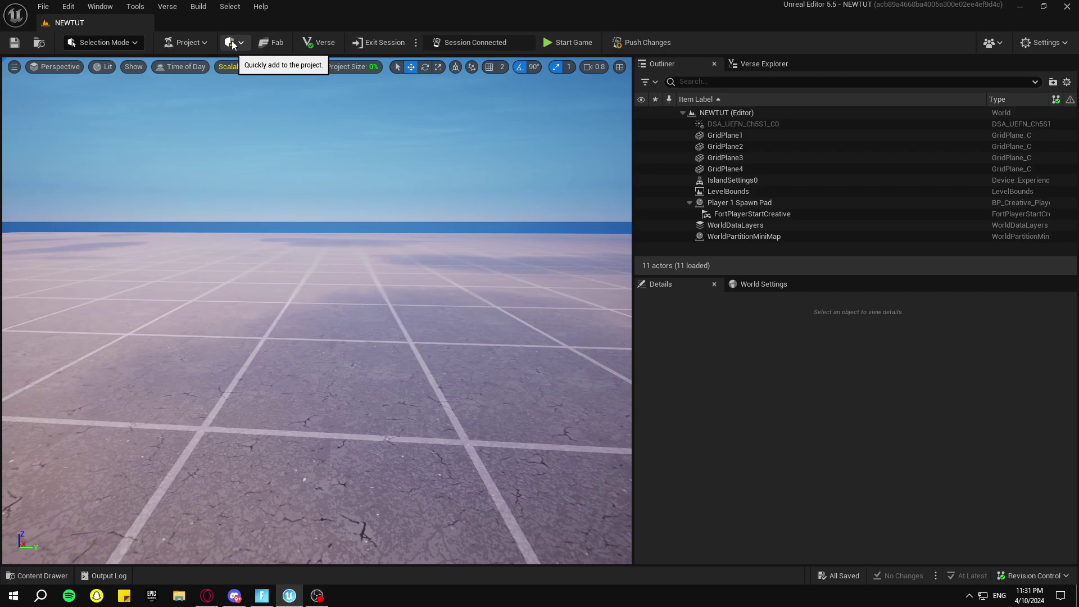
# Step: Add a Plane shape to the level
pyautogui.click(232, 44)
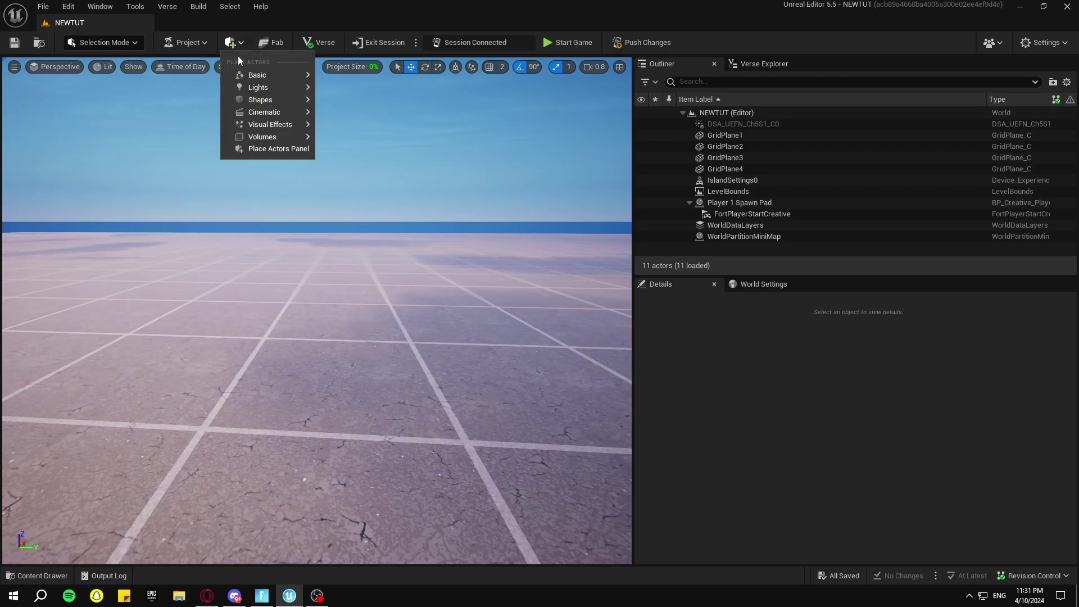
pyautogui.moveTo(274, 101)
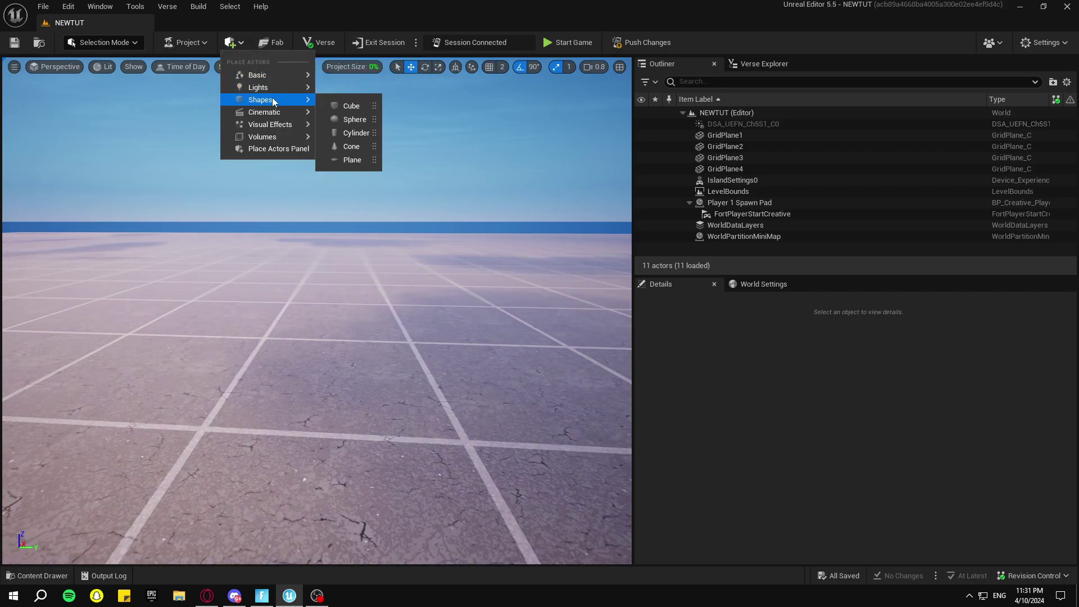
pyautogui.click(354, 159)
pyautogui.scroll(5, 322, 298)
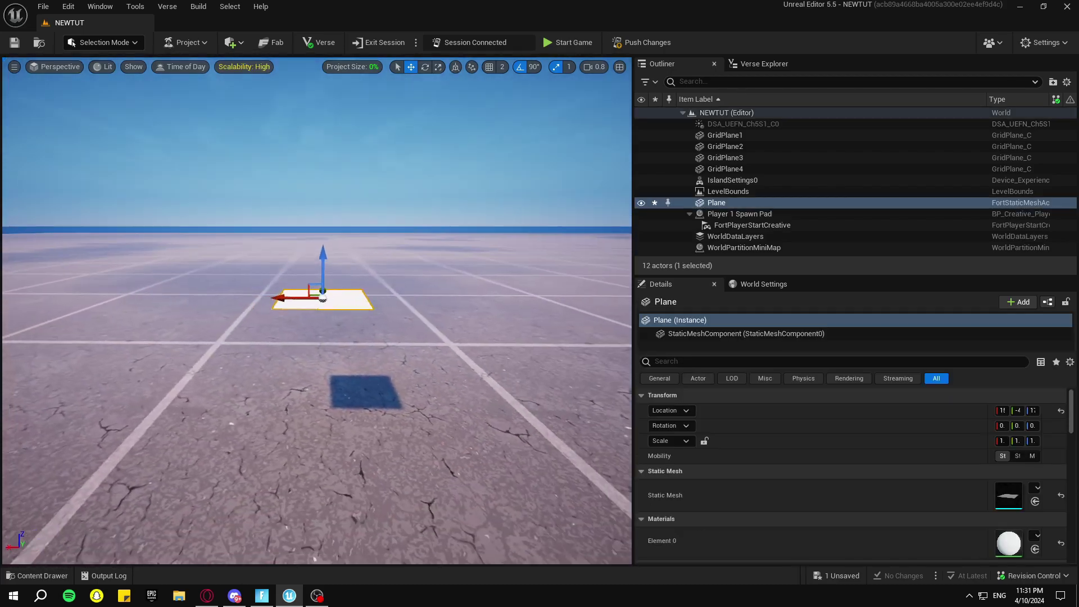
# Step: Rotate the plane so that it stands upright above the ground
pyautogui.moveTo(436, 96); pyautogui.dragTo(420, 116, button='right')
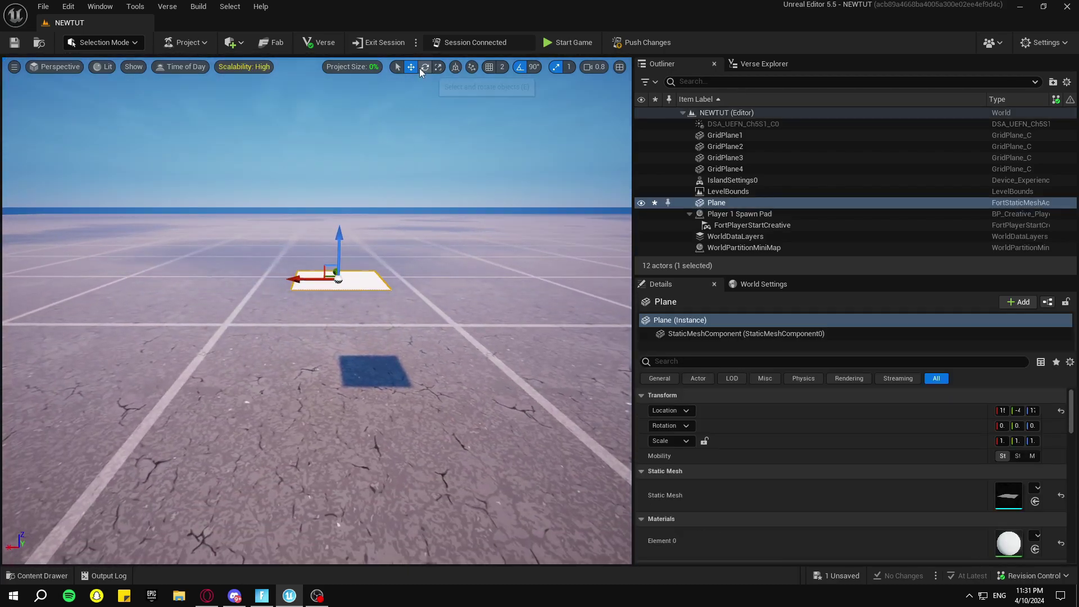
pyautogui.click(421, 69)
pyautogui.moveTo(314, 224); pyautogui.dragTo(264, 292)
pyautogui.moveTo(264, 292); pyautogui.dragTo(428, 298, button='right')
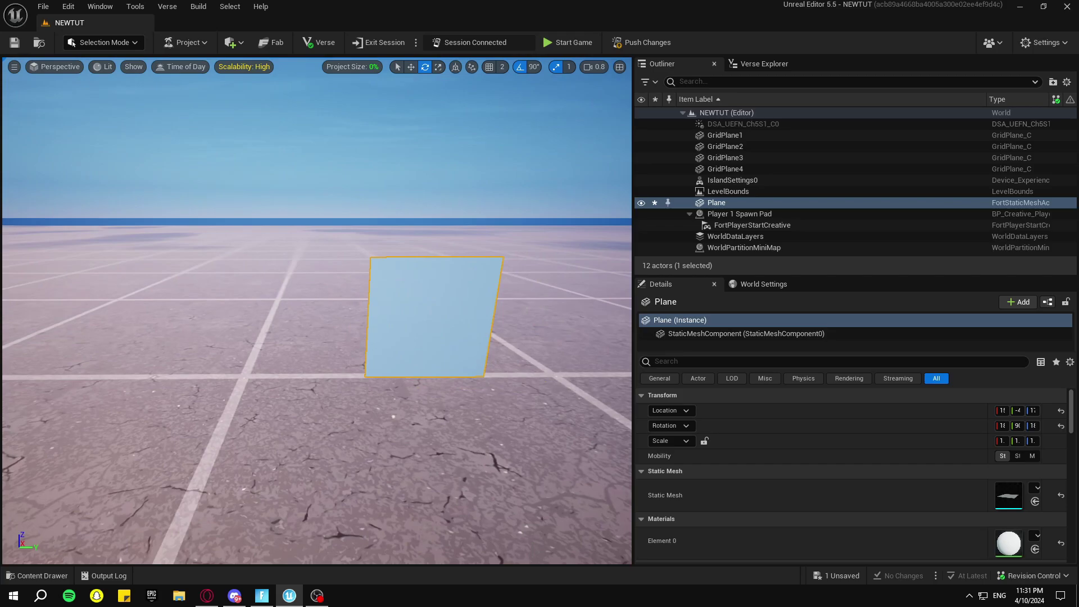
pyautogui.moveTo(330, 118); pyautogui.dragTo(371, 132, button='right')
pyautogui.press('Escape')
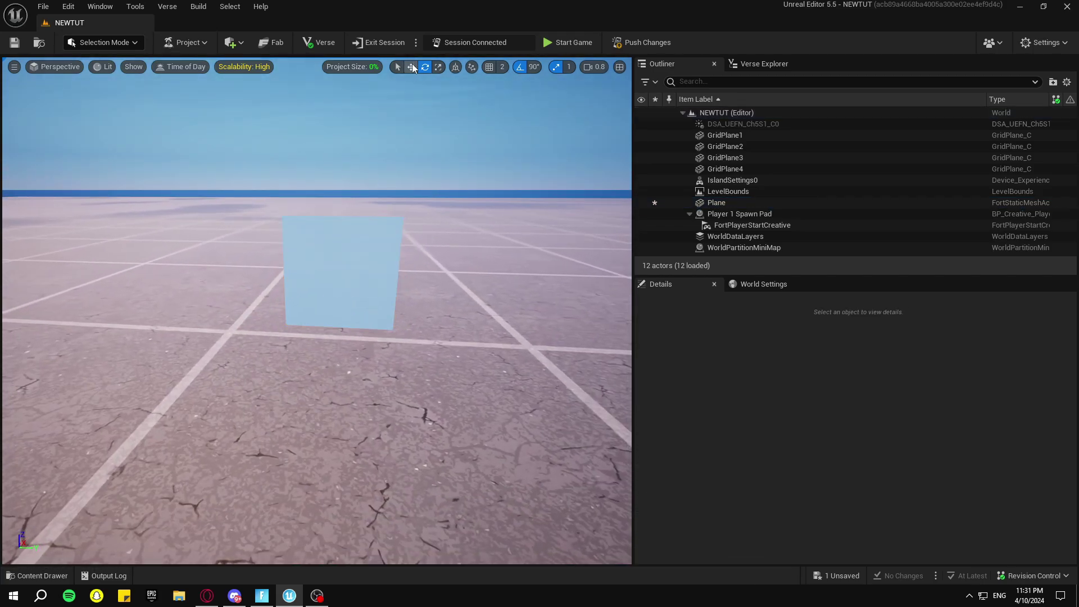
# Step: Enlarge the upright plane by increasing its X and Y scale
pyautogui.click(356, 287)
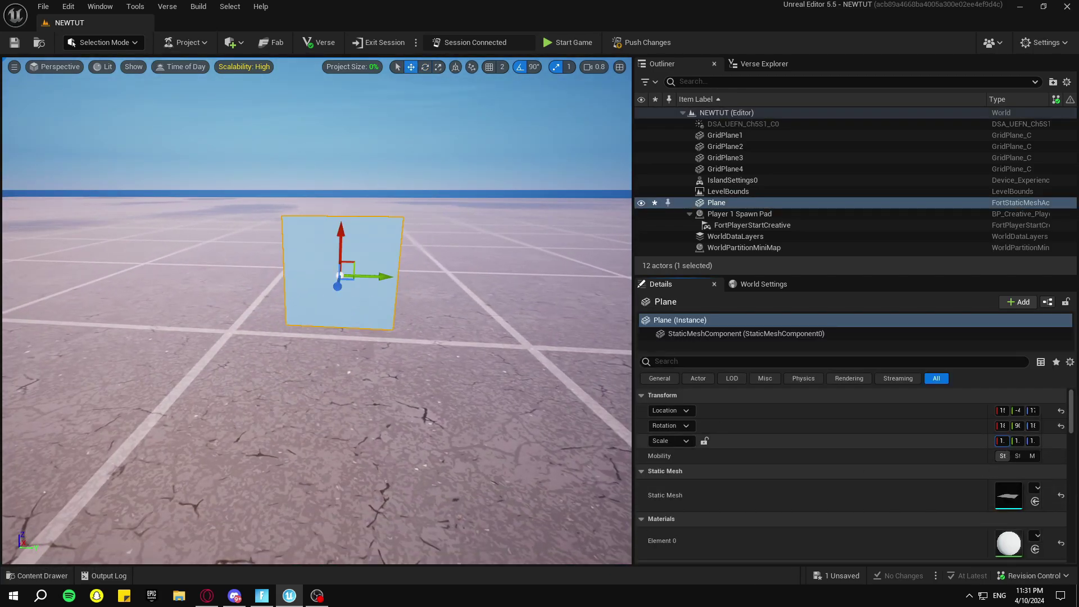
pyautogui.scroll(3, 340, 276)
pyautogui.moveTo(1002, 441); pyautogui.dragTo(1056, 441)
pyautogui.moveTo(463, 441); pyautogui.dragTo(497, 387, button='right')
# Step: Compare the T_Favrec, T_LikeFavCustom and T_LikeFavOld textures in the LikeFav folder
pyautogui.click(54, 575)
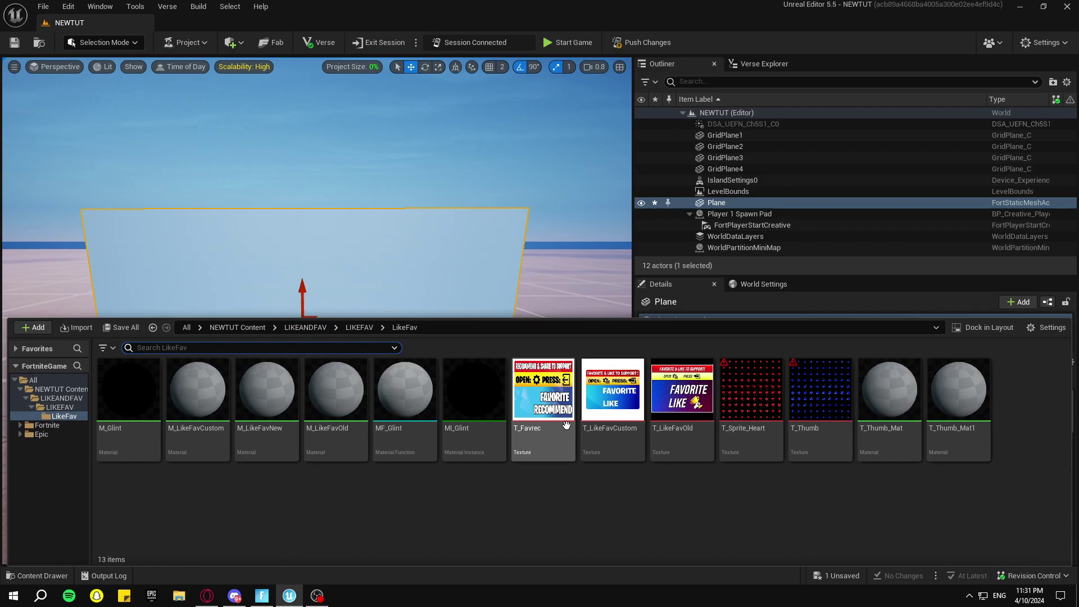
pyautogui.click(531, 401)
pyautogui.click(611, 395)
pyautogui.click(666, 393)
pyautogui.click(621, 393)
pyautogui.click(554, 395)
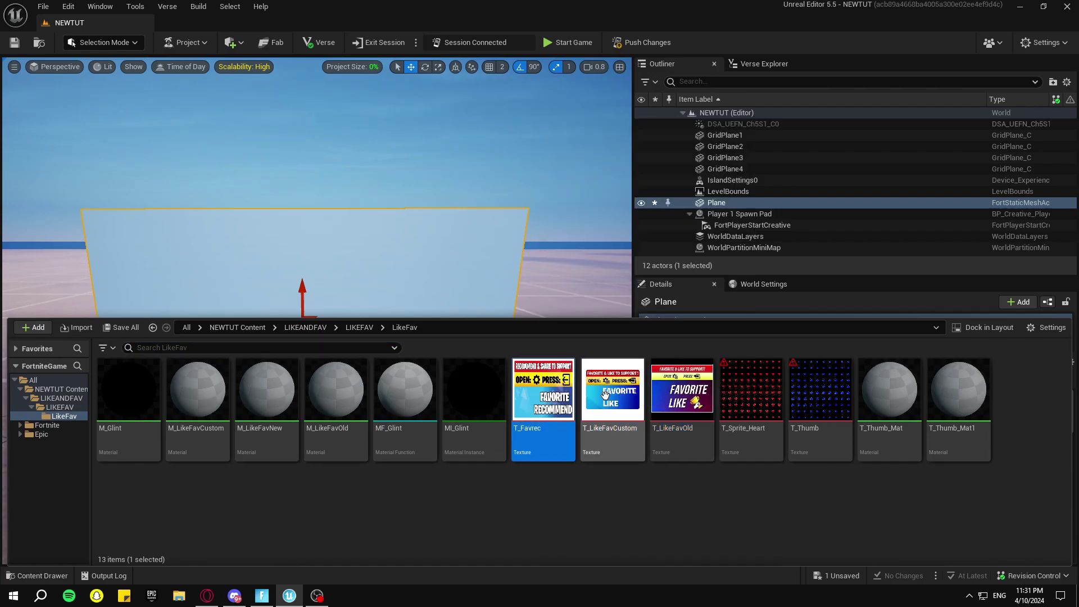
pyautogui.click(604, 393)
pyautogui.click(655, 391)
pyautogui.press('Left')
pyautogui.press('Left')
pyautogui.press('Right')
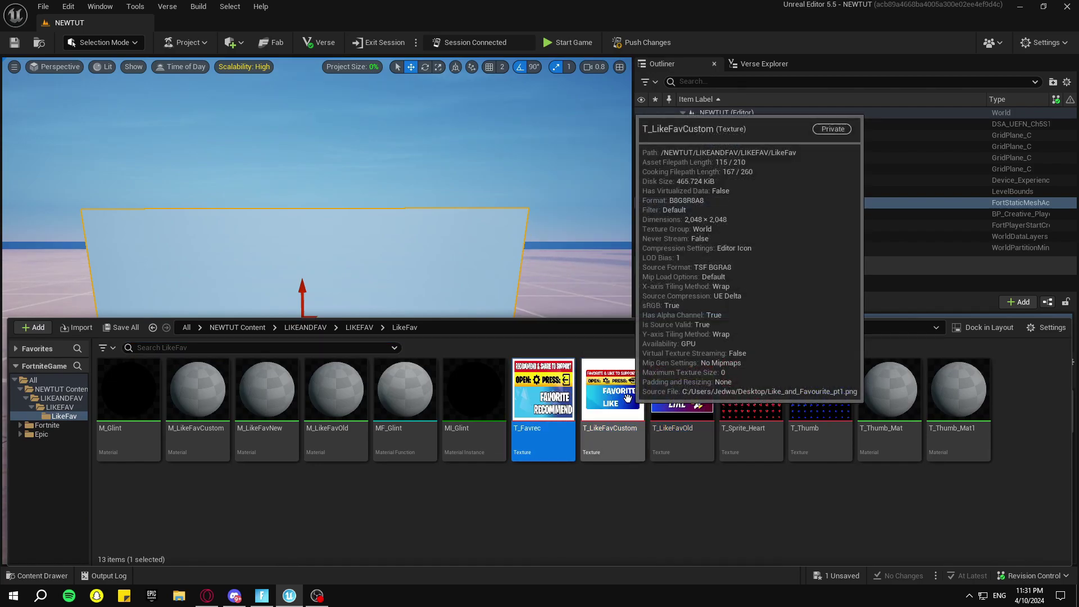
pyautogui.press('Left')
# Step: Apply the T_LikeFavOld texture to the plane and rotate the plane 90° so its text reads horizontally
pyautogui.click(661, 382)
pyautogui.moveTo(661, 383); pyautogui.dragTo(429, 304)
pyautogui.press('e')
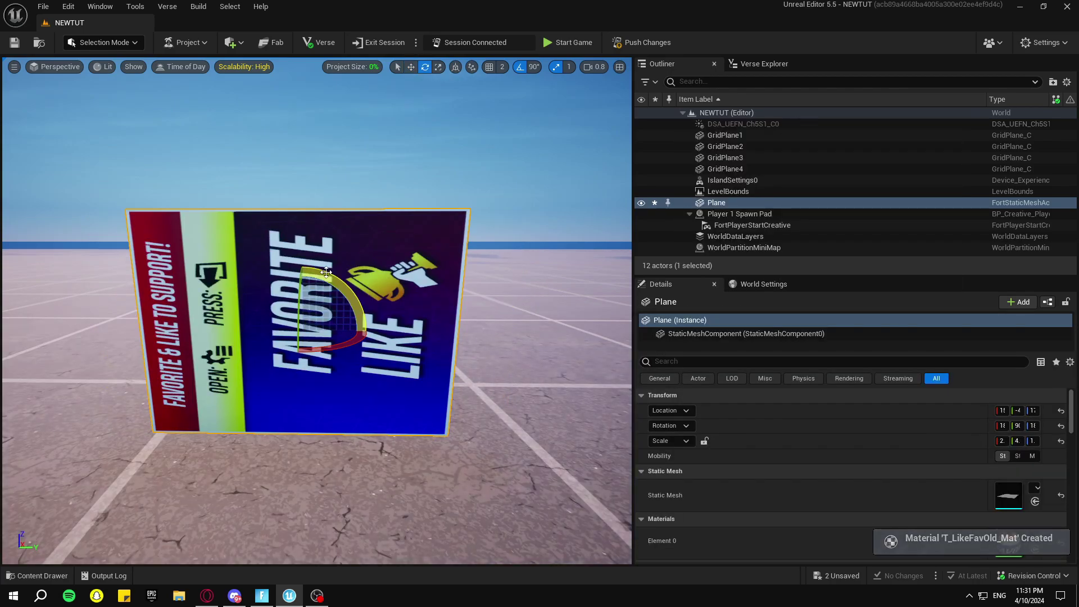
pyautogui.moveTo(327, 264); pyautogui.dragTo(439, 5)
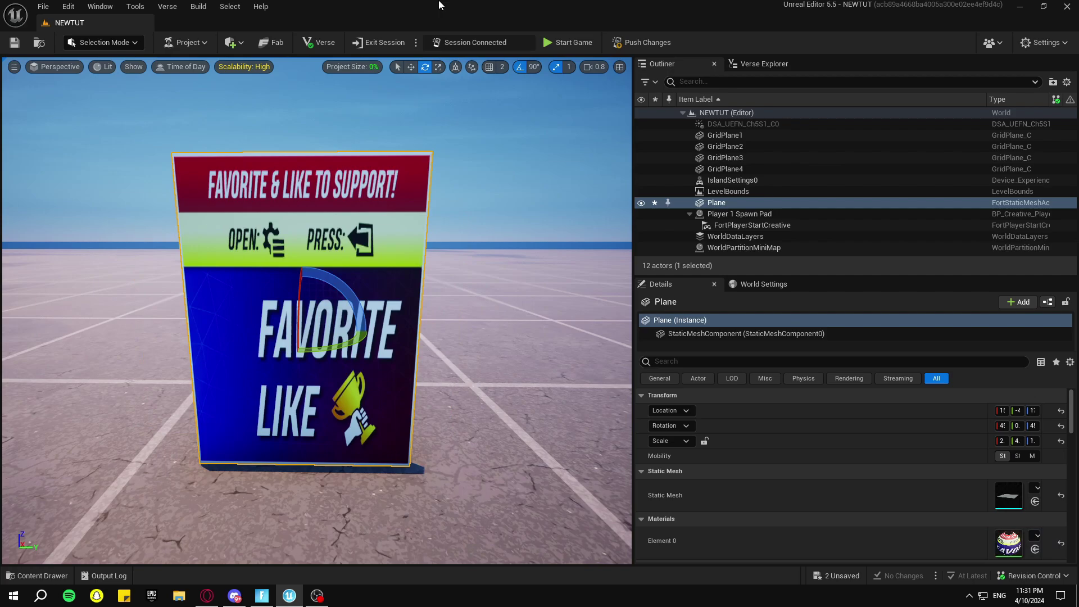
# Step: Rescale the textured plane into a wide landscape sign by increasing its X scale and reducing its Y scale
pyautogui.click(411, 67)
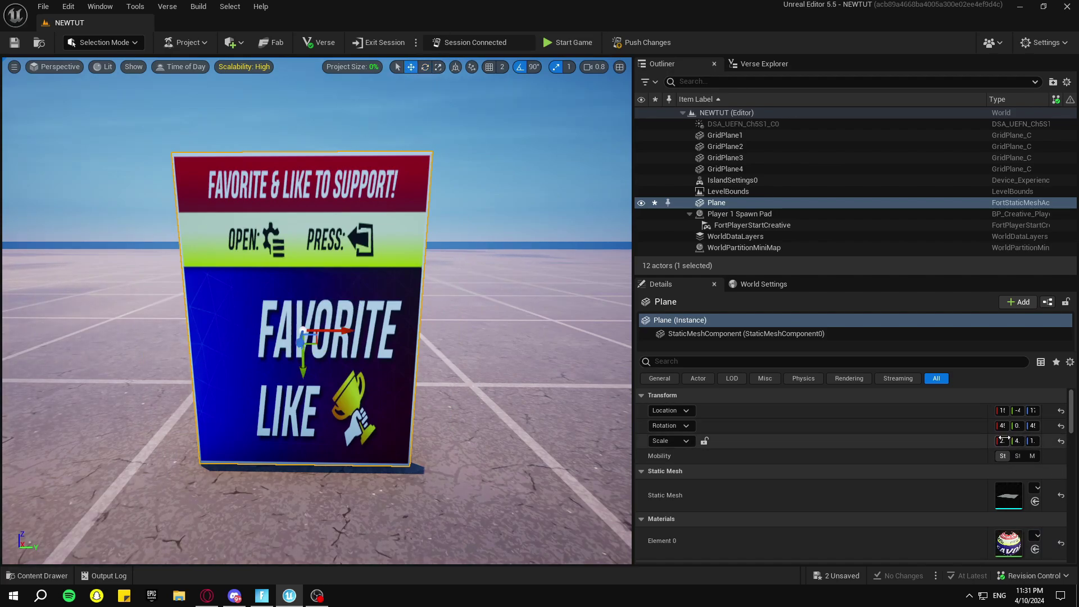
pyautogui.moveTo(1001, 441)
pyautogui.mouseDown()
pyautogui.moveTo(1035, 441)
pyautogui.moveTo(980, 440)
pyautogui.moveTo(1008, 440)
pyautogui.mouseUp()
pyautogui.moveTo(446, 376); pyautogui.dragTo(467, 366, button='right')
pyautogui.scroll(1, 467, 365)
pyautogui.press('a')
pyautogui.moveTo(142, 437); pyautogui.dragTo(142, 438, button='right')
pyautogui.press('s')
pyautogui.scroll(-1, 142, 437)
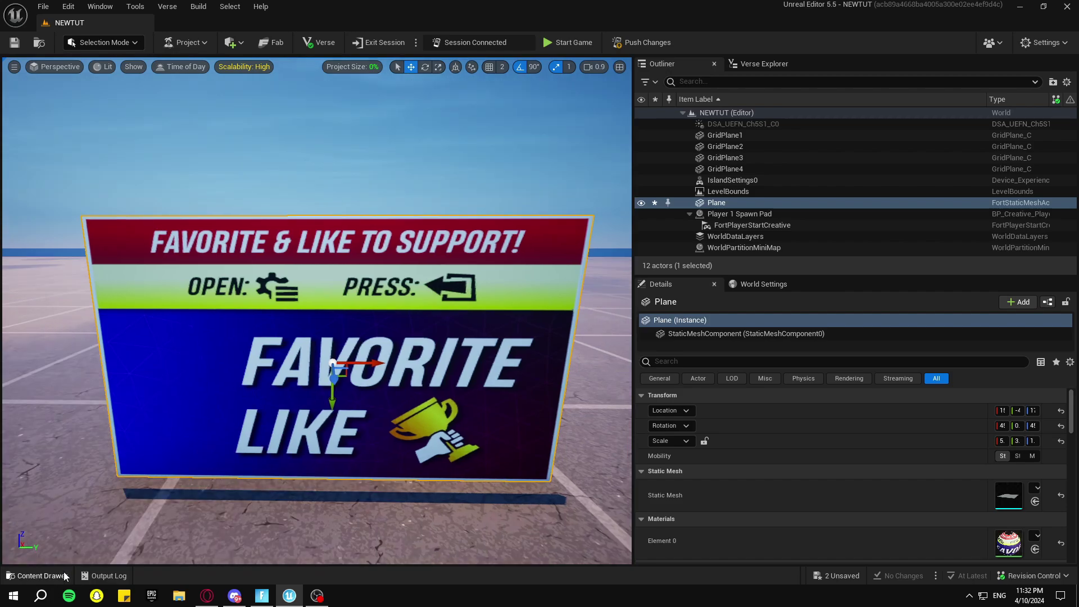
# Step: Open the M_LikeFavOld material from the LikeFav folder and bring its texture and function nodes into view
pyautogui.click(64, 576)
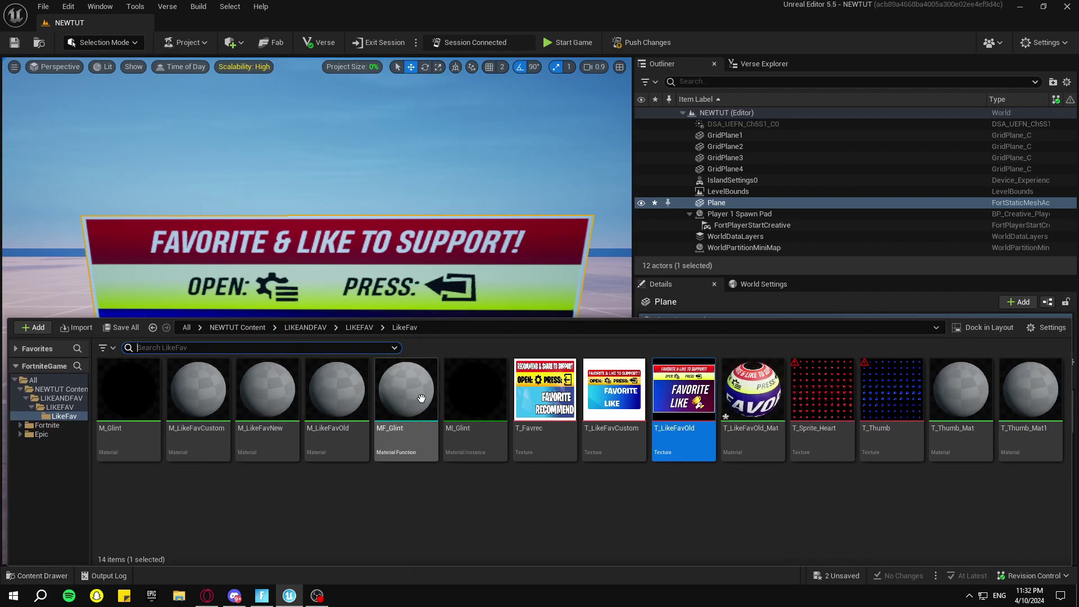
pyautogui.click(698, 419)
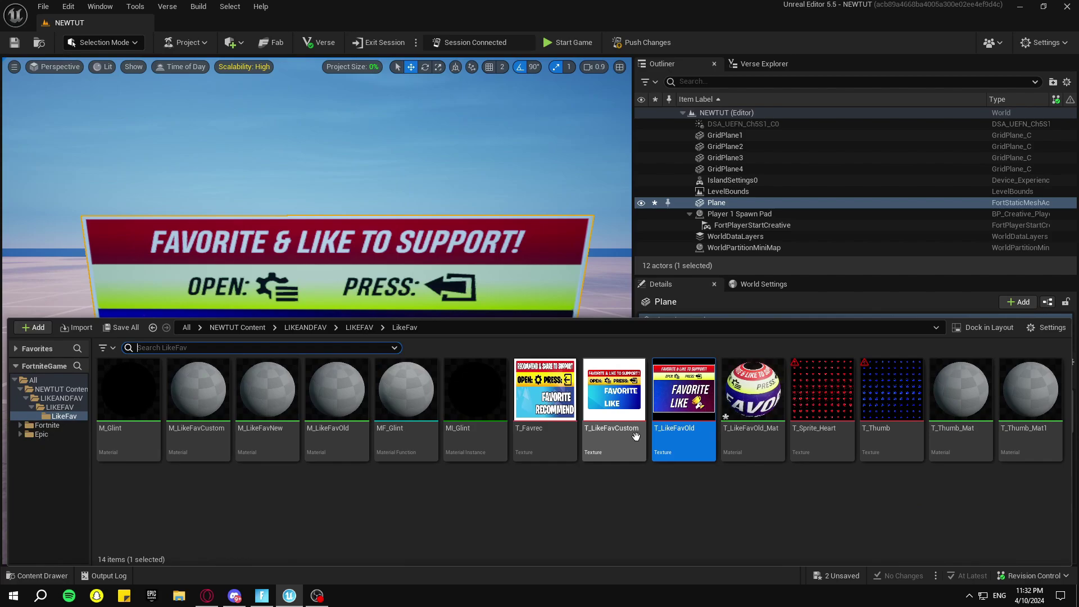
pyautogui.moveTo(690, 422)
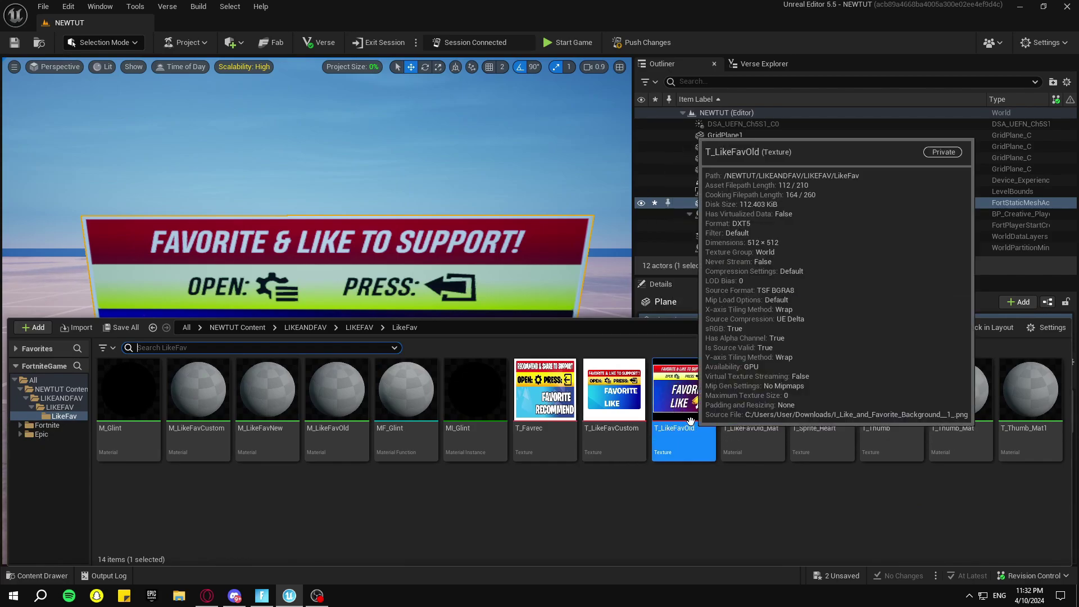
pyautogui.moveTo(312, 444)
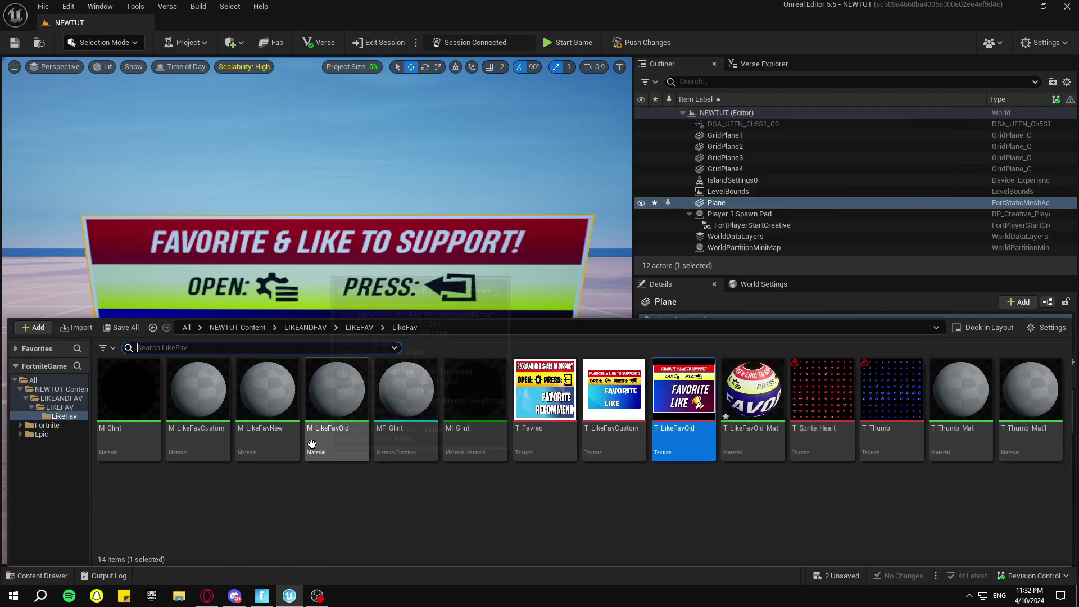
pyautogui.doubleClick(337, 405)
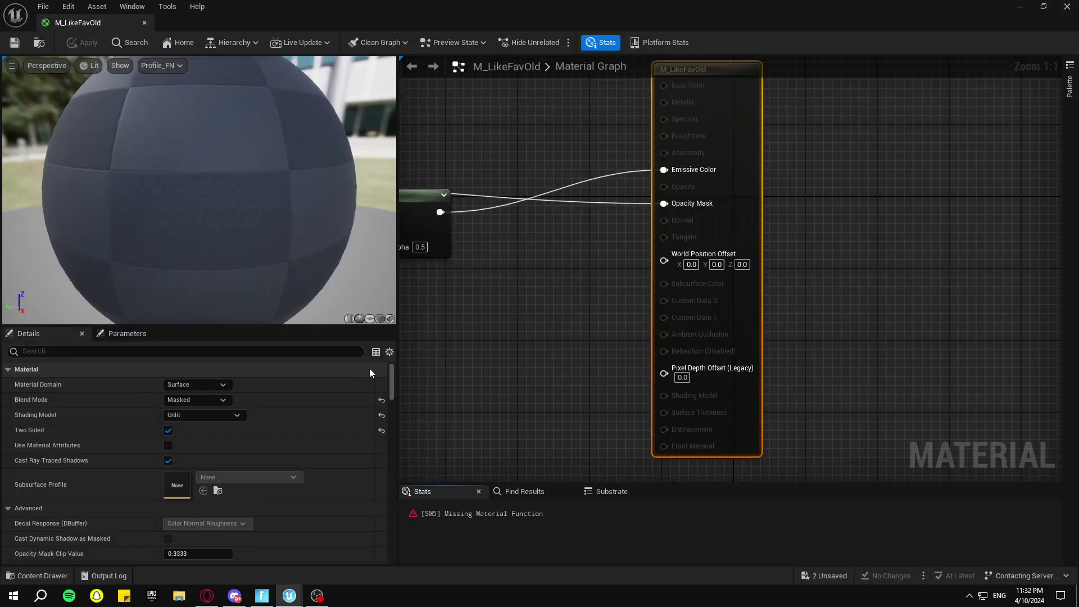
pyautogui.moveTo(369, 368); pyautogui.dragTo(790, 353, button='right')
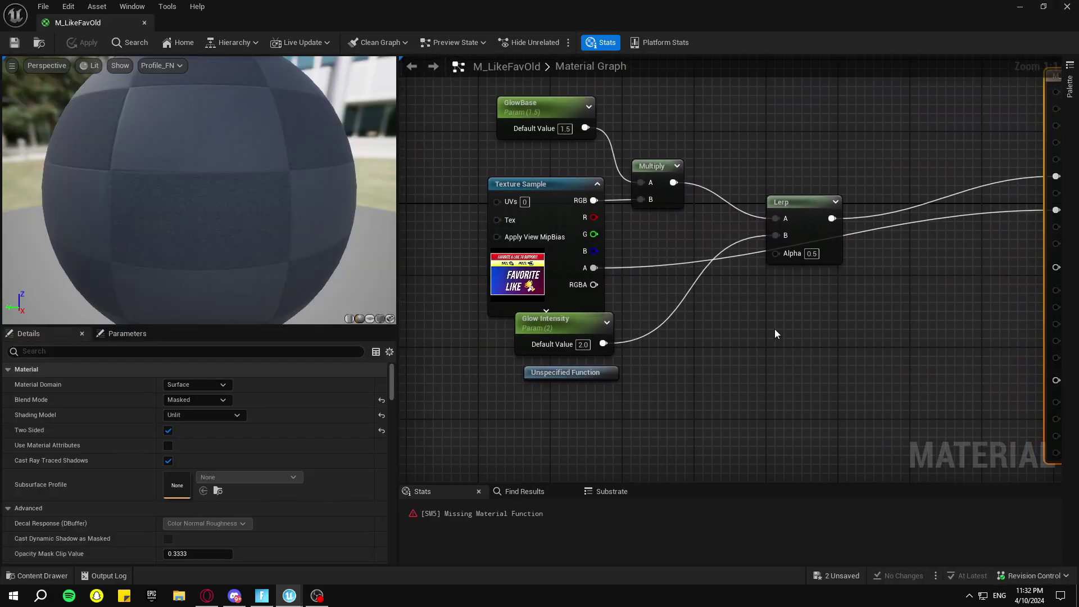
# Step: Assign MF_Glint to the unspecified function node in M_LikeFavOld, apply the change and close the material
pyautogui.click(555, 376)
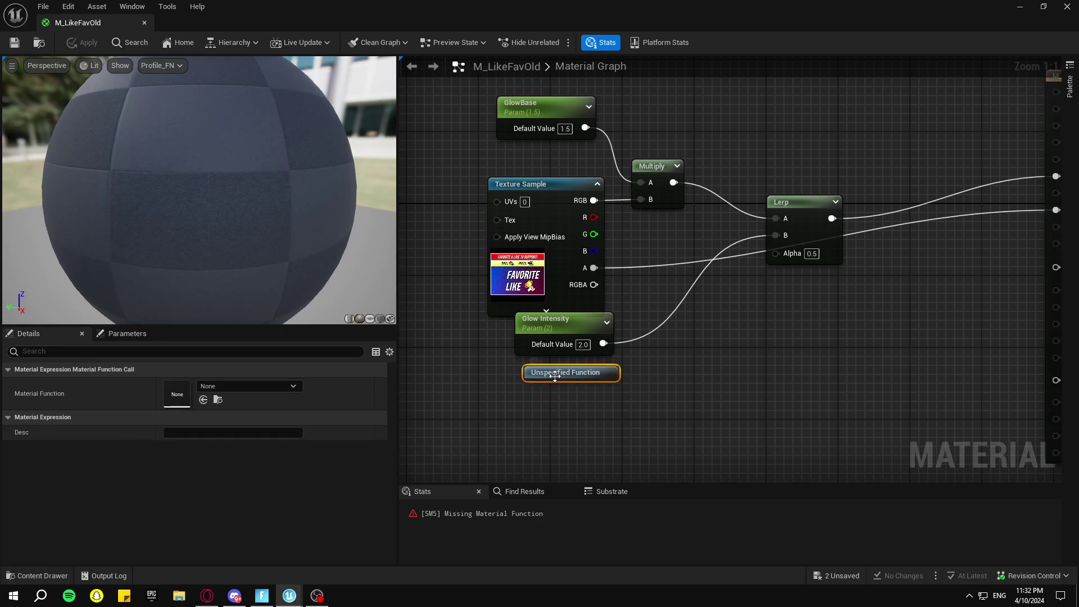
pyautogui.click(212, 386)
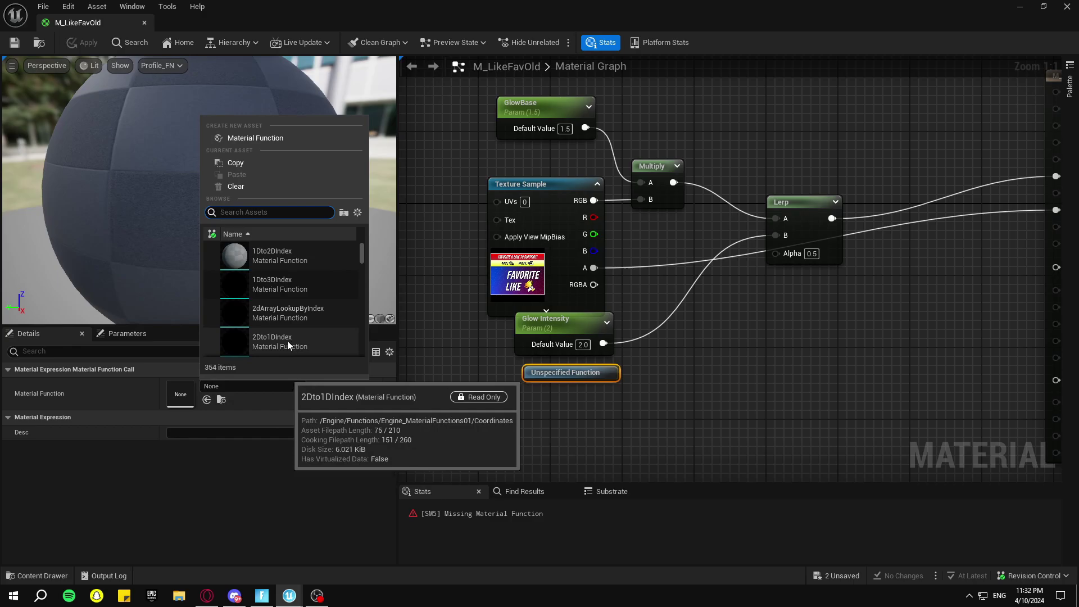
pyautogui.write('glint')
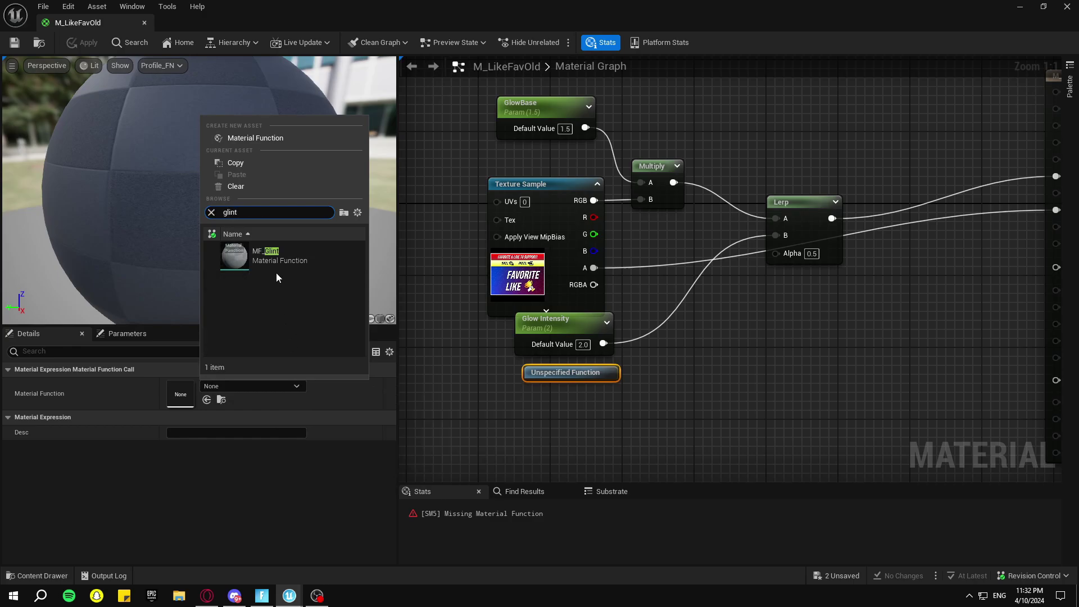
pyautogui.click(282, 262)
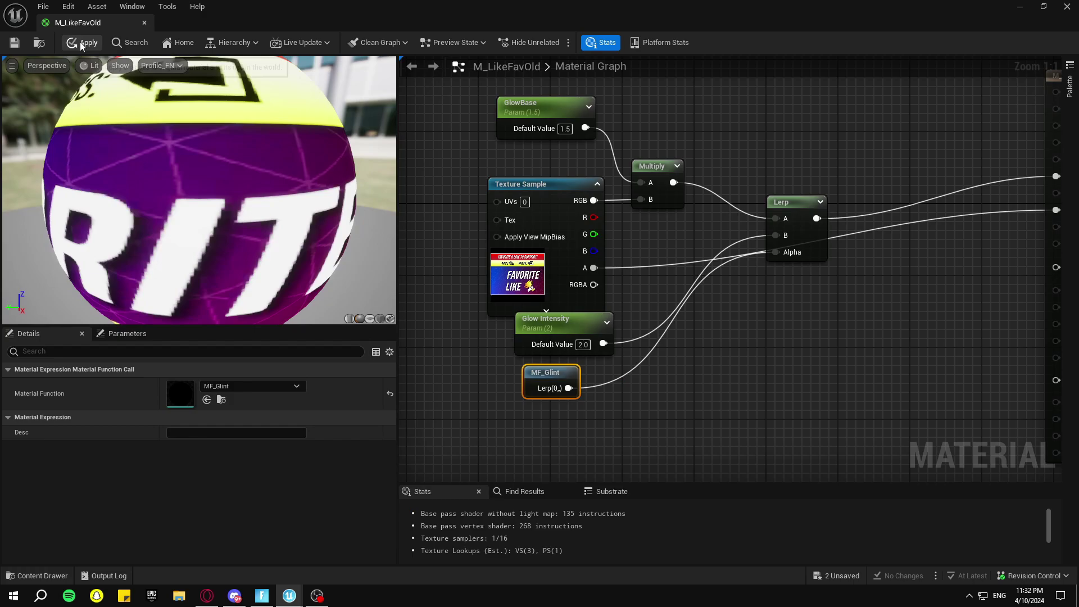
pyautogui.click(145, 23)
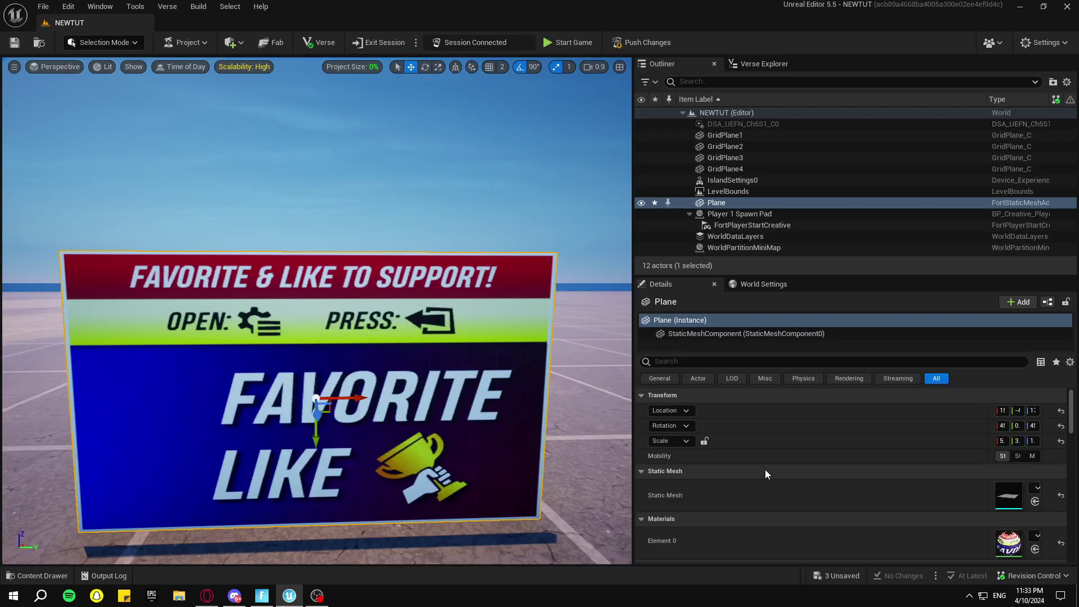
# Step: Replace the plane's Element 0 material with M_LikeFavOld from the LikeFav folder
pyautogui.scroll(-5, 781, 410)
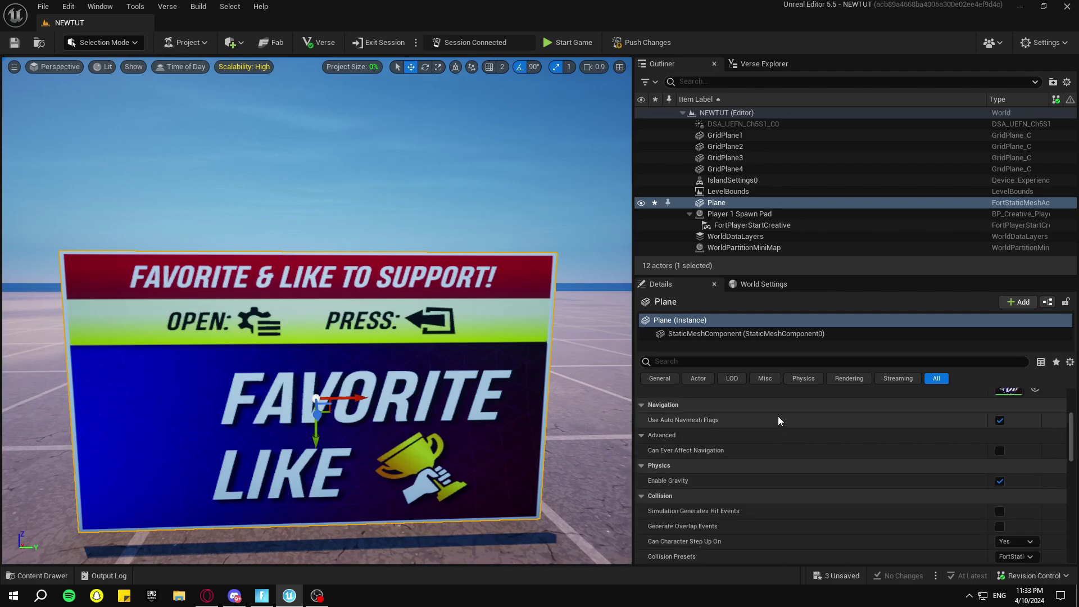
pyautogui.scroll(2, 778, 416)
pyautogui.scroll(1, 622, 466)
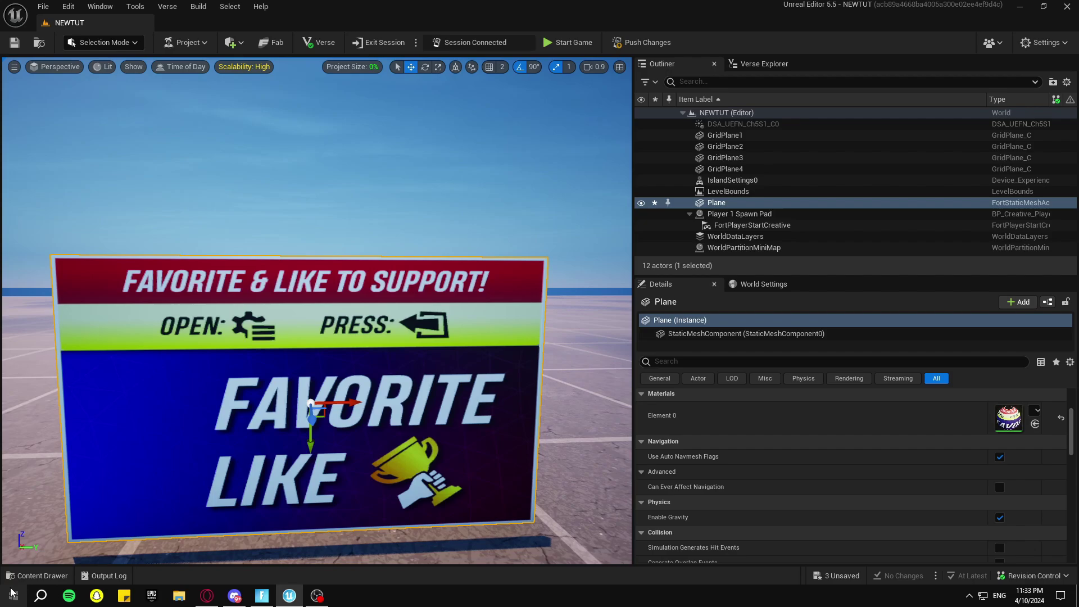
pyautogui.click(22, 576)
pyautogui.moveTo(347, 319); pyautogui.dragTo(347, 445)
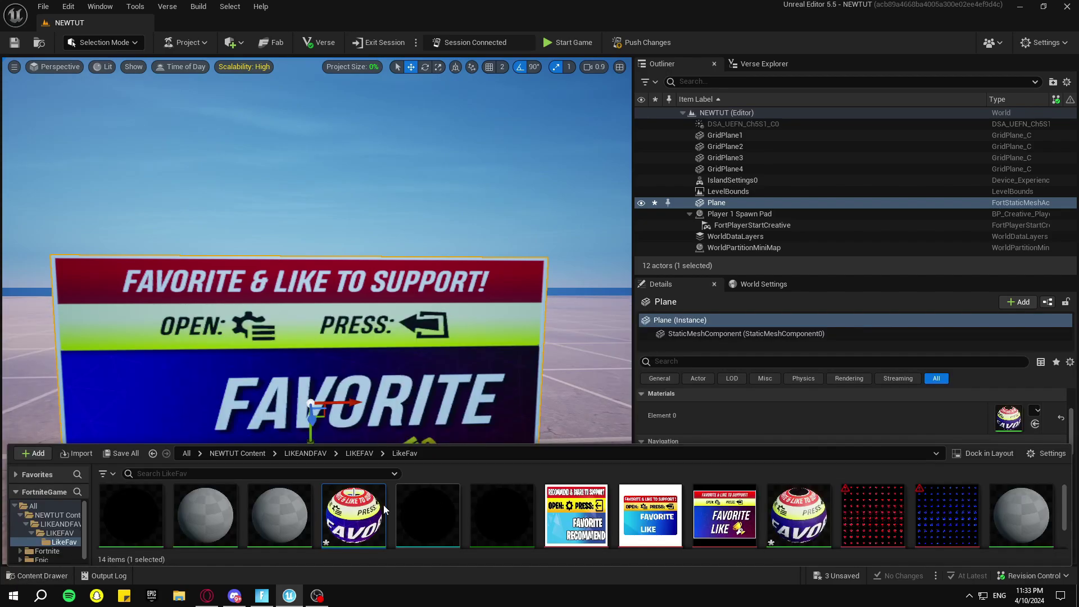
pyautogui.moveTo(353, 515); pyautogui.dragTo(1009, 419)
pyautogui.moveTo(316, 311); pyautogui.dragTo(281, 331, button='right')
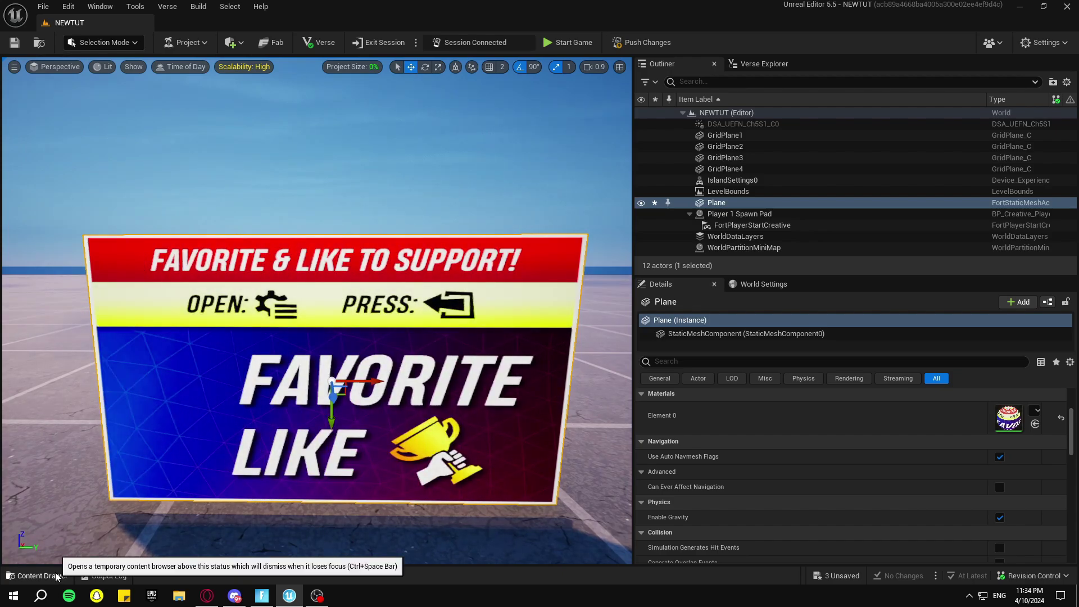
# Step: Set the Maximum Texture Size of T_Sprite_Heart to 1024, save the texture and close it
pyautogui.click(38, 577)
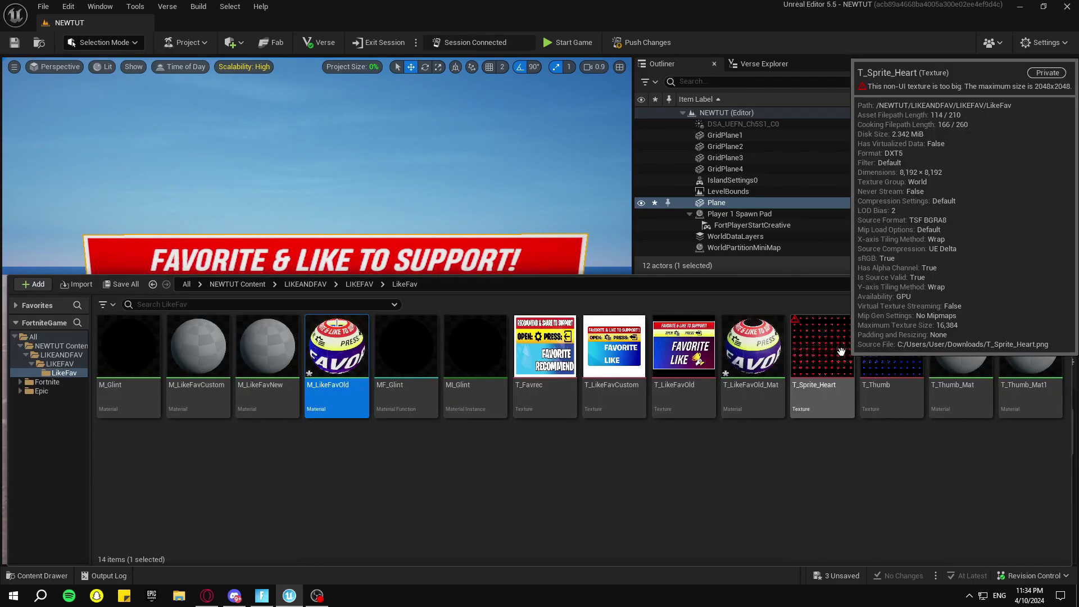
pyautogui.doubleClick(822, 349)
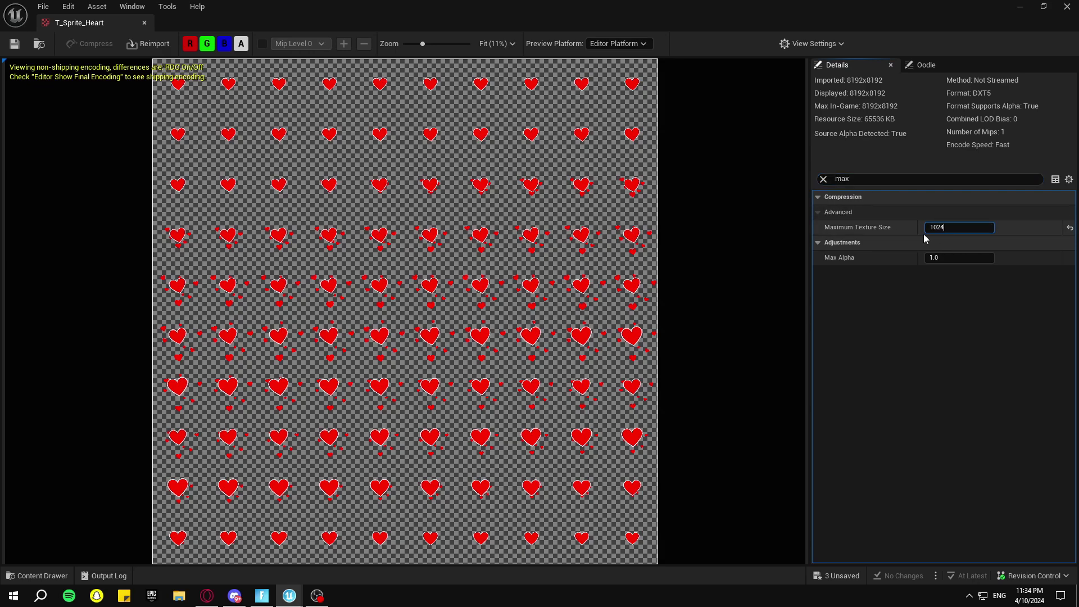
pyautogui.click(20, 48)
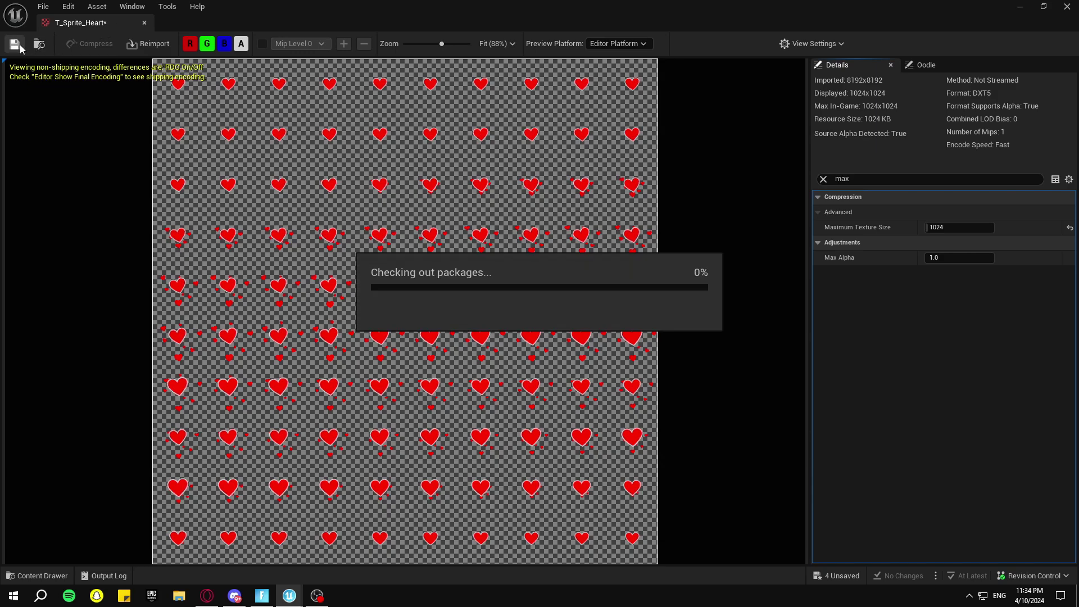
pyautogui.click(144, 22)
# Step: Set the Maximum Texture Size of T_Thumb to 1024, save the texture and close it
pyautogui.hotkey('ctrl', 'space')
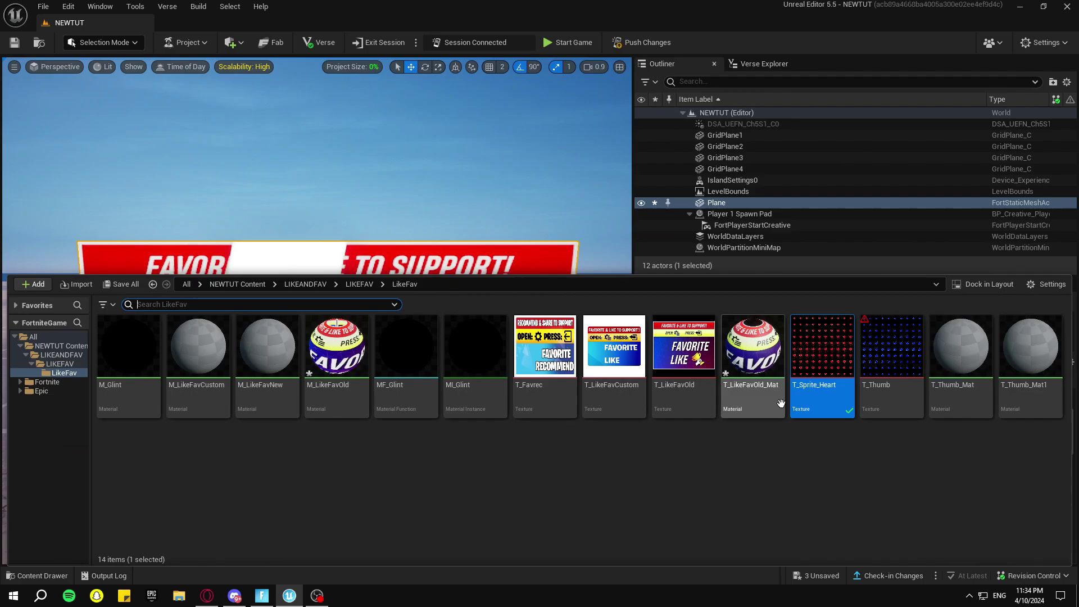
pyautogui.doubleClick(893, 334)
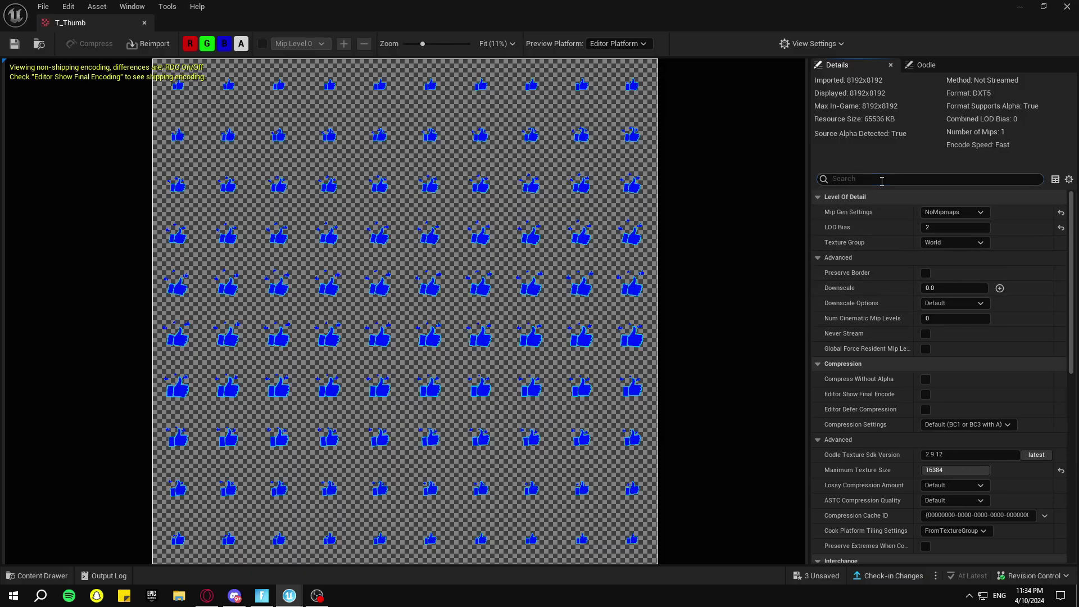
pyautogui.write('max')
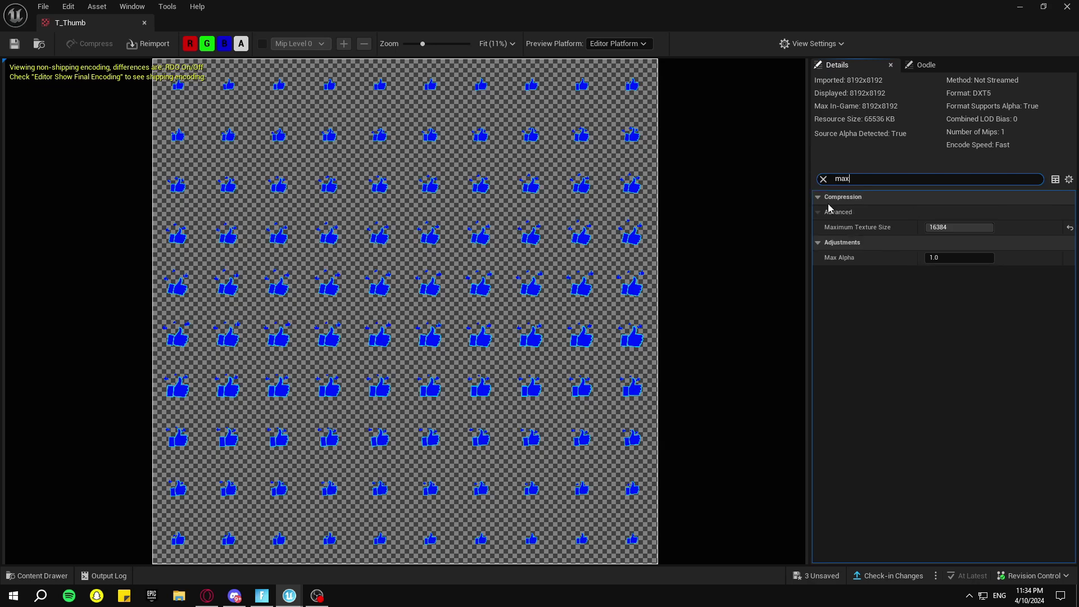
pyautogui.click(934, 227)
pyautogui.write('1024')
pyautogui.press('Return')
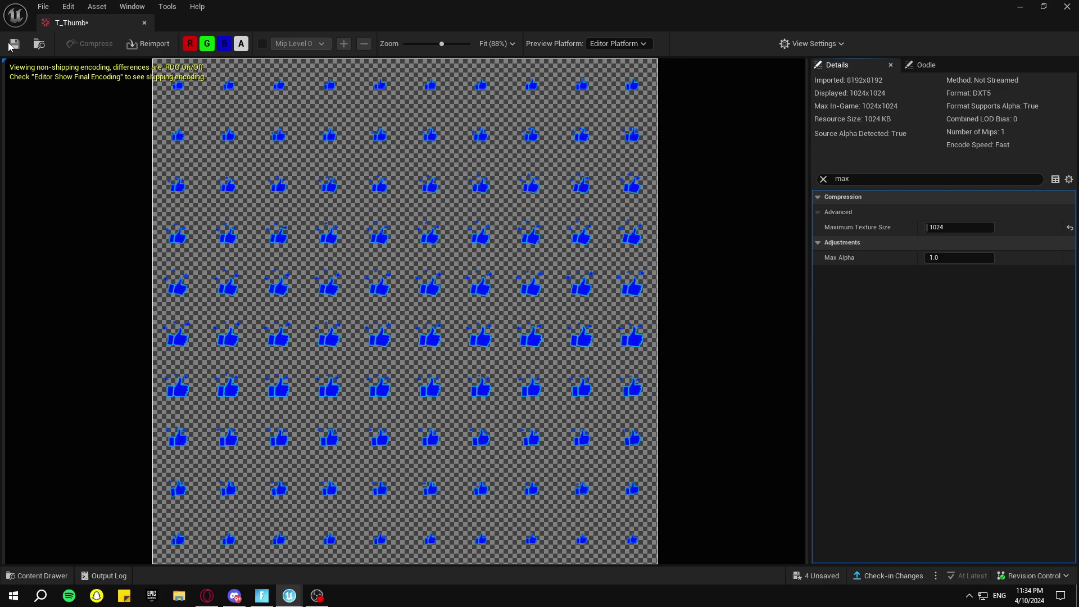
pyautogui.hotkey('ctrl', 's')
pyautogui.click(144, 23)
# Step: Assign the T_Thumb texture to the Texture Sample node in T_Thumb_Mat, then save and close the material
pyautogui.hotkey('ctrl', 'space')
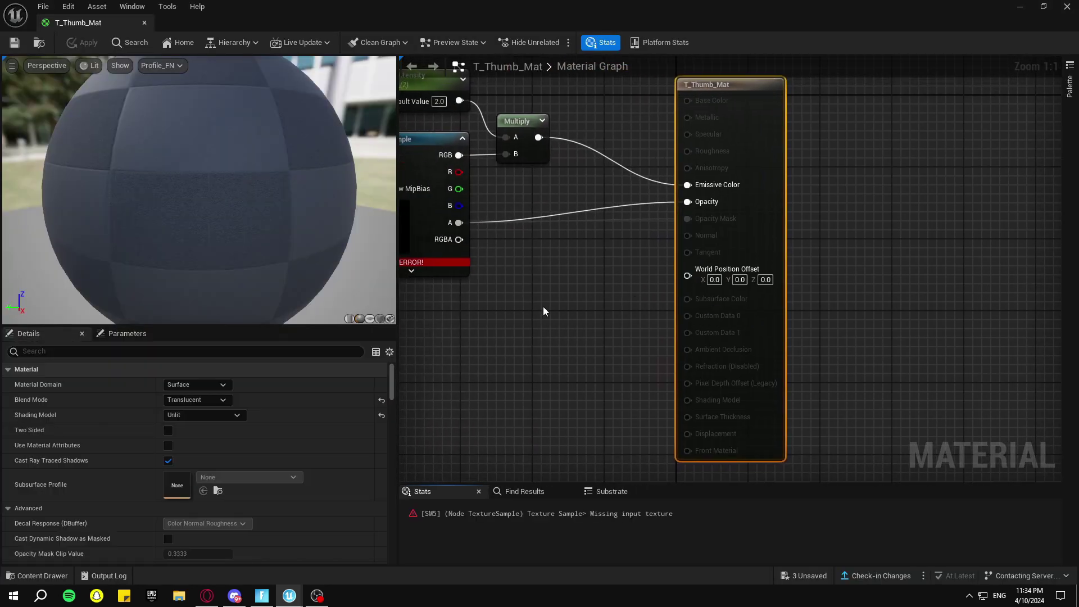
pyautogui.moveTo(543, 306); pyautogui.dragTo(778, 358, button='right')
pyautogui.click(616, 280)
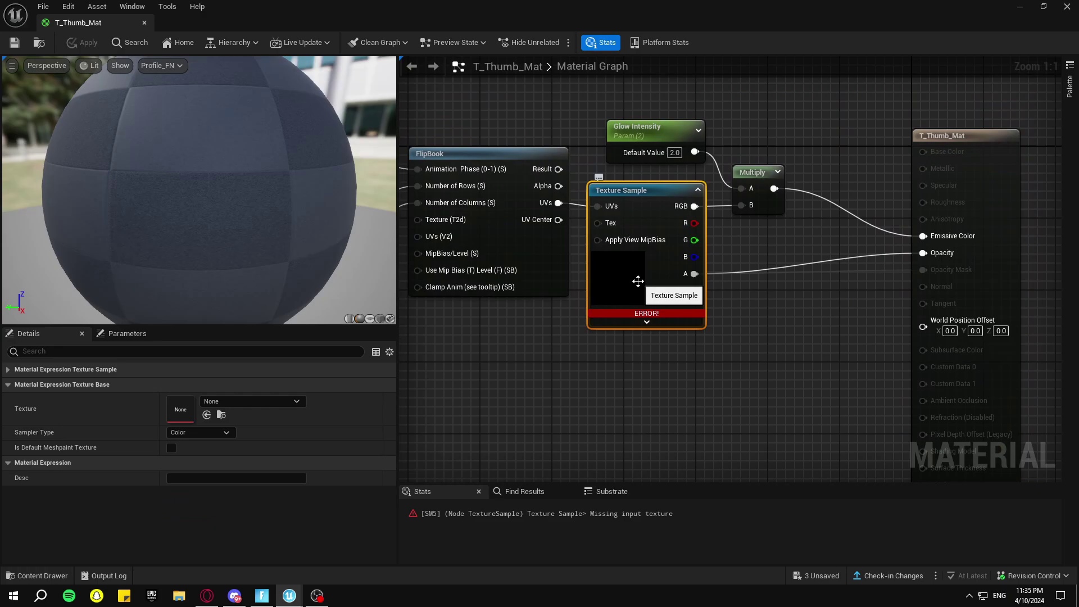
pyautogui.click(241, 401)
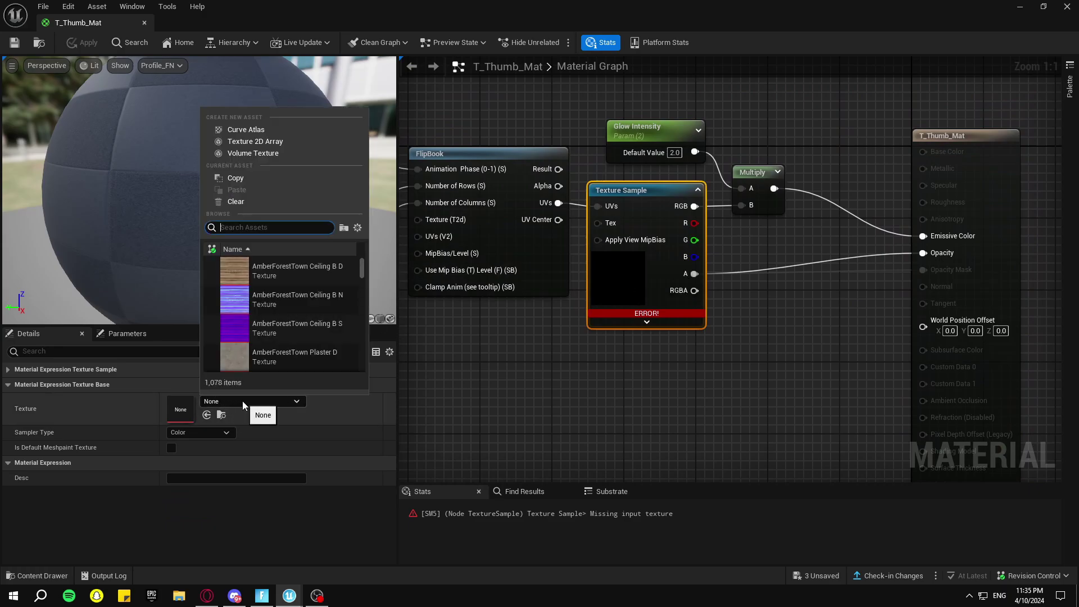
pyautogui.write('thumb')
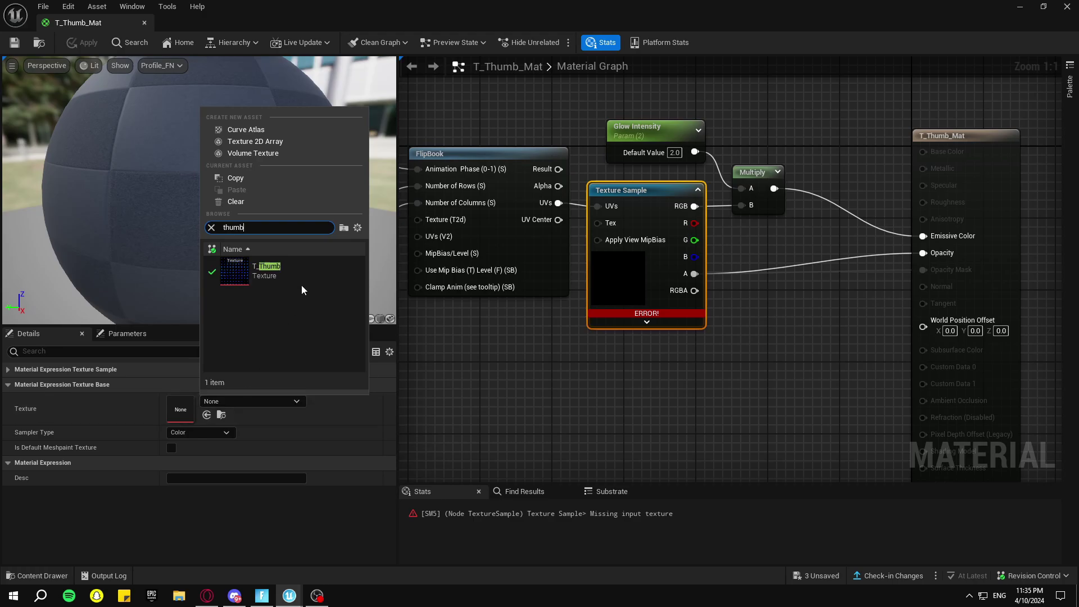
pyautogui.click(295, 274)
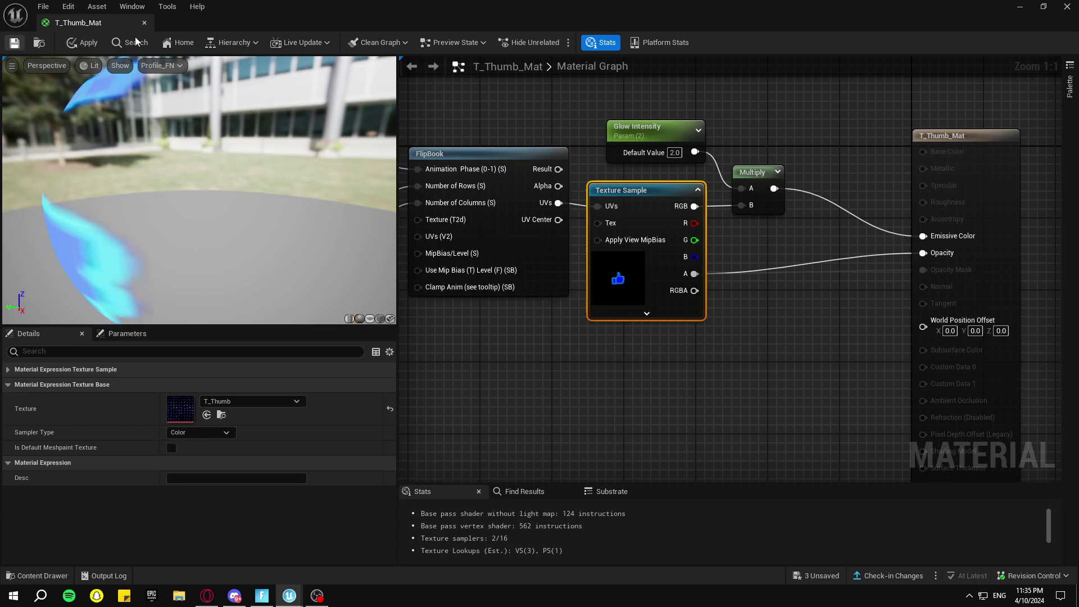
pyautogui.click(144, 23)
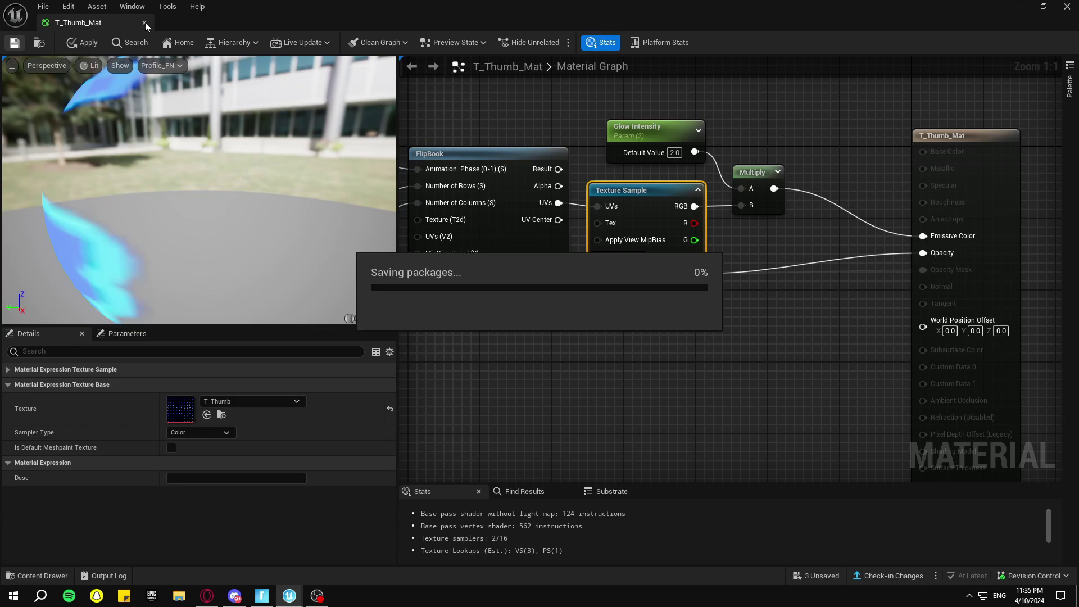
pyautogui.click(145, 22)
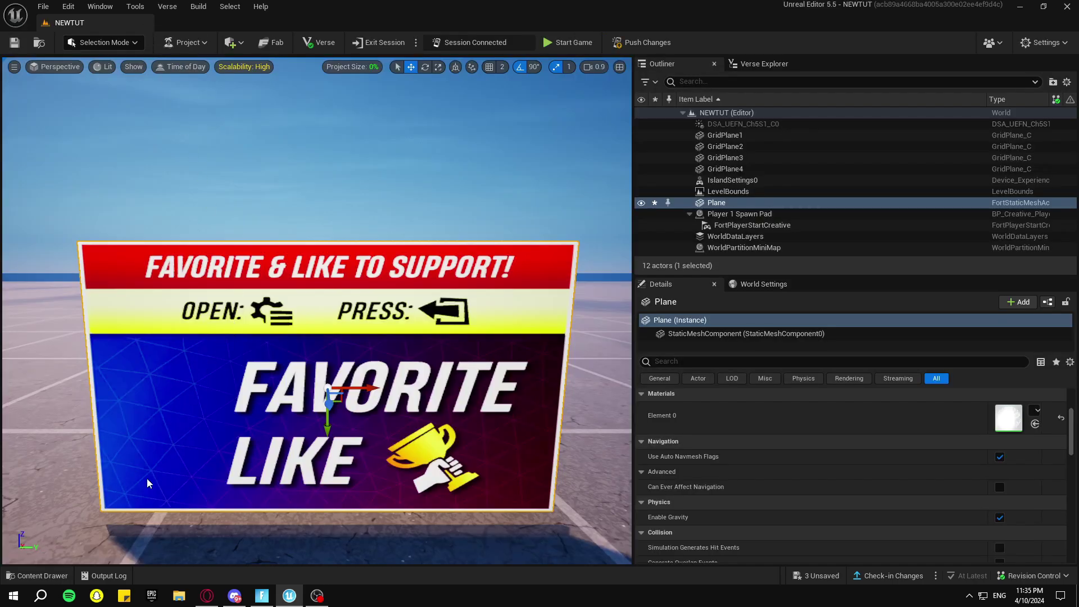
# Step: Open the T_Thumb_Mat1 material and assign the T_Sprite_Heart texture to its Texture Sample node
pyautogui.click(34, 575)
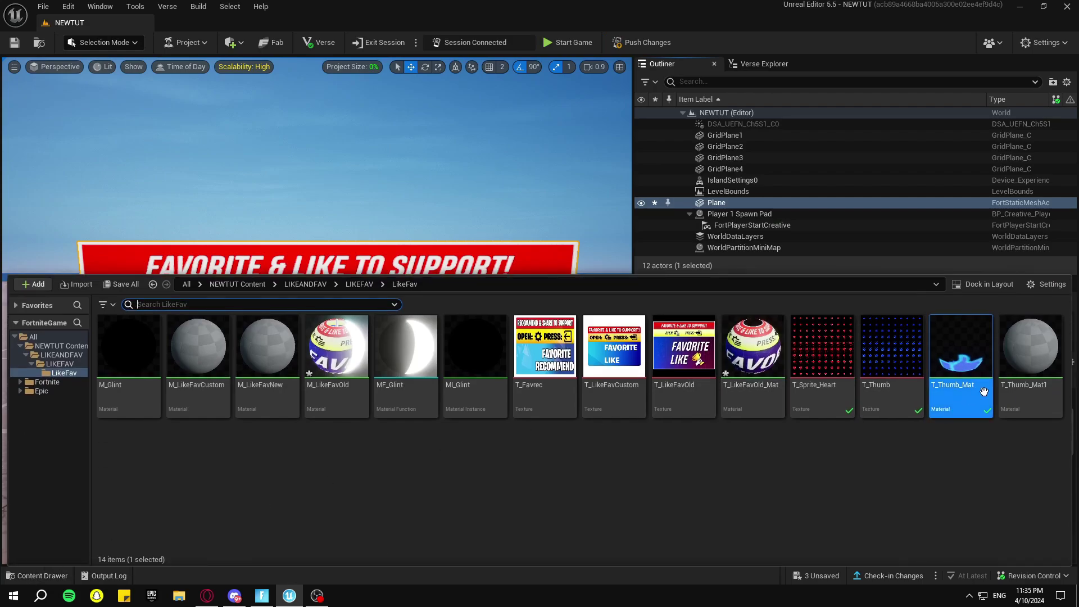
pyautogui.click(1028, 365)
pyautogui.doubleClick(1029, 365)
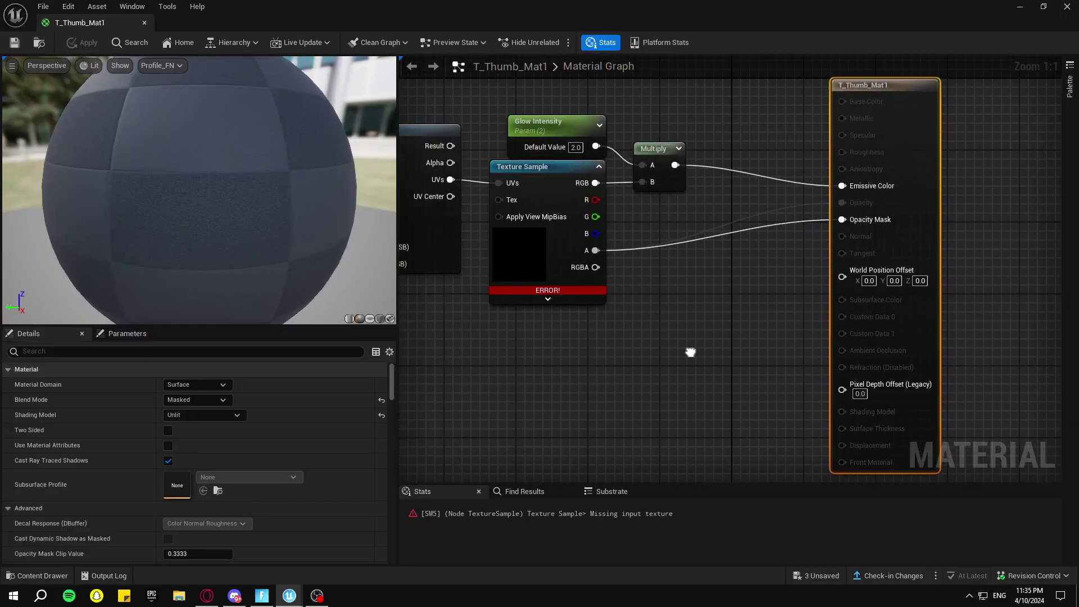
pyautogui.moveTo(691, 353); pyautogui.dragTo(805, 379, button='right')
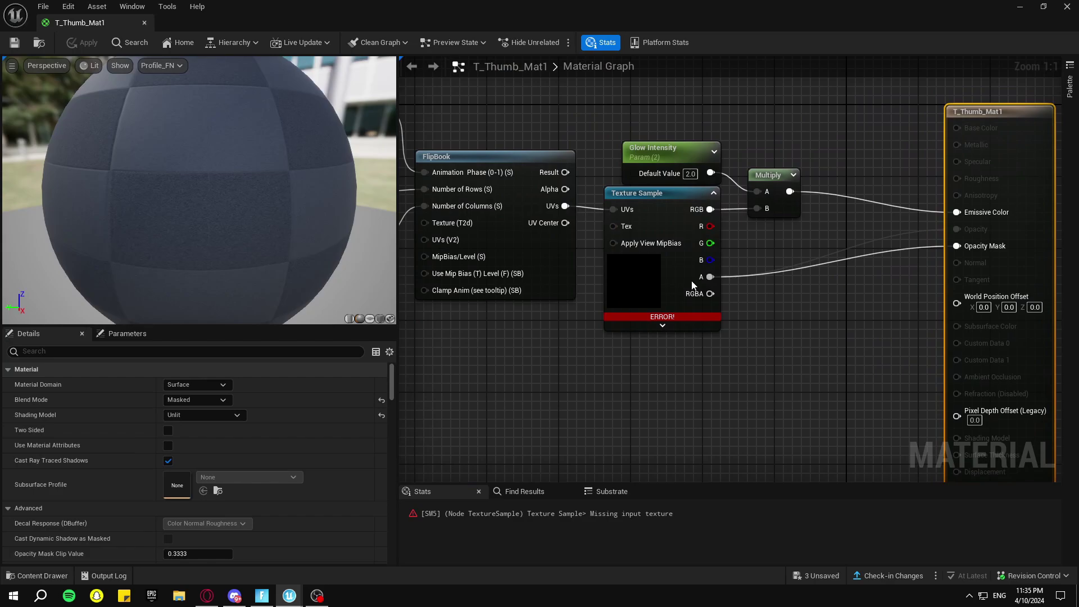
pyautogui.moveTo(640, 194); pyautogui.dragTo(639, 221)
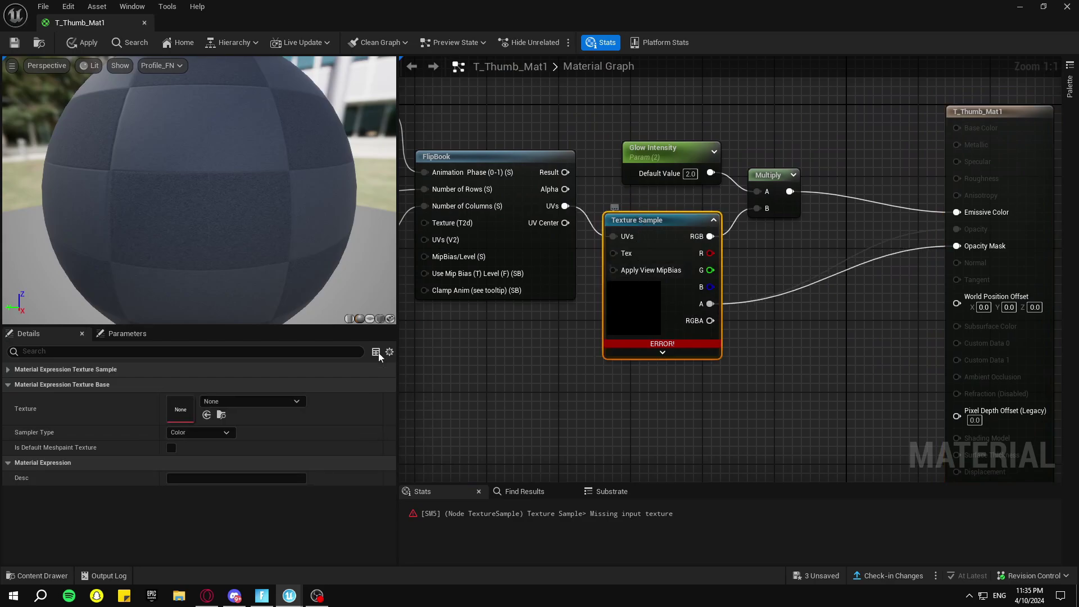
pyautogui.click(277, 403)
pyautogui.write('hear')
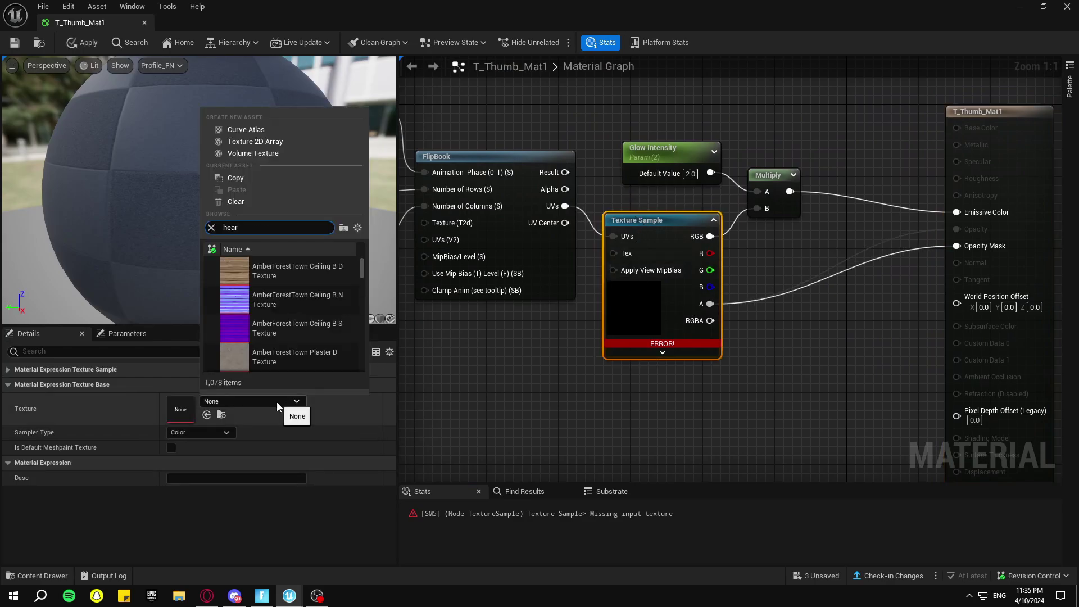
pyautogui.write('t')
pyautogui.click(269, 278)
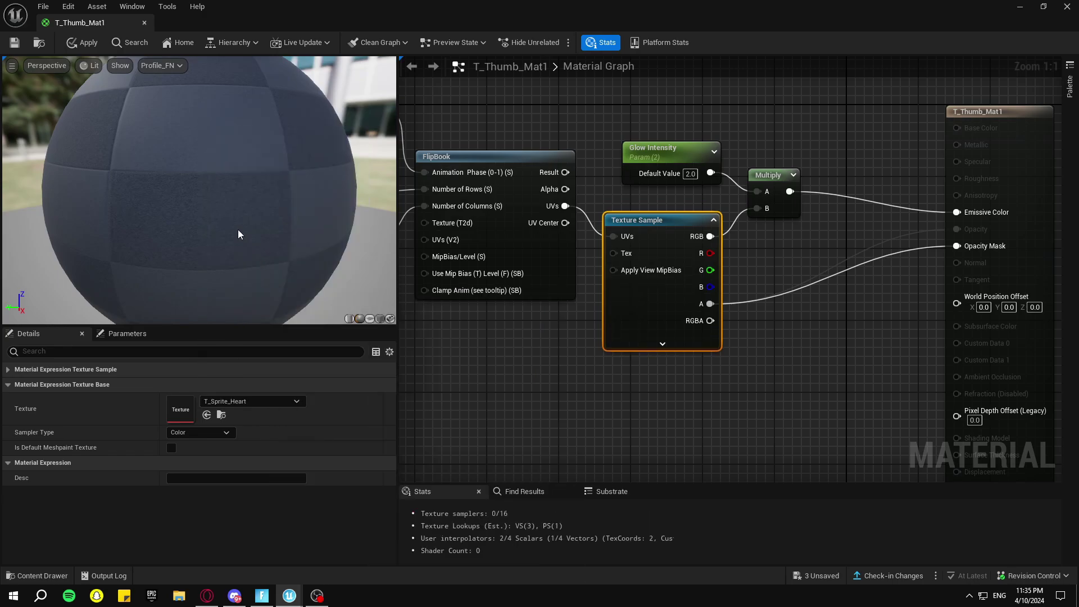
# Step: Apply the texture change to the T_Thumb_Mat1 material, close its editor and clear the selection in the level
pyautogui.click(95, 42)
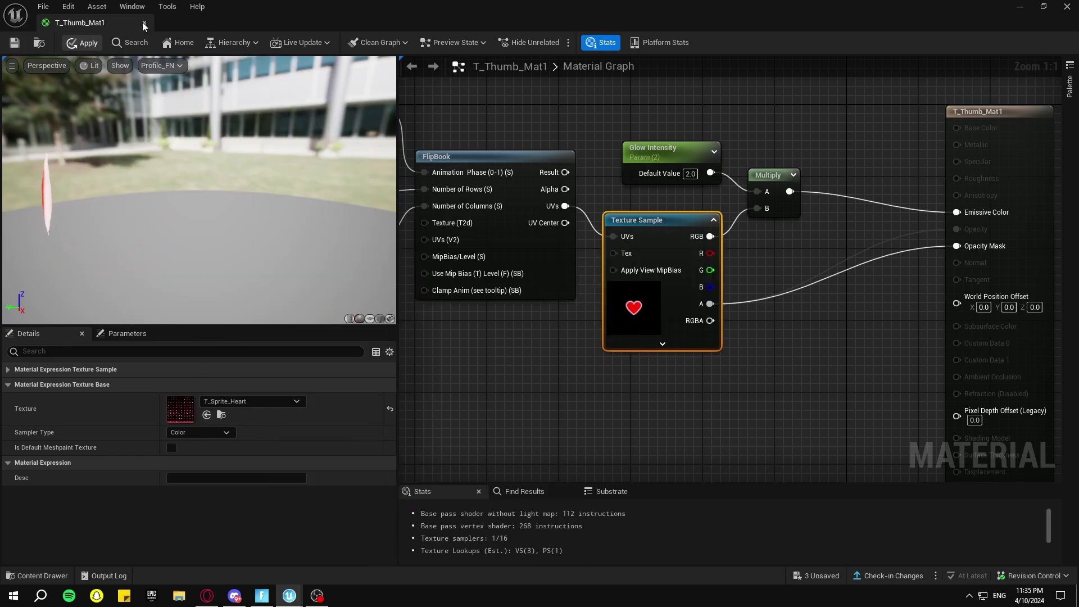
pyautogui.click(145, 22)
pyautogui.press('Escape')
pyautogui.moveTo(227, 284); pyautogui.dragTo(244, 306, button='right')
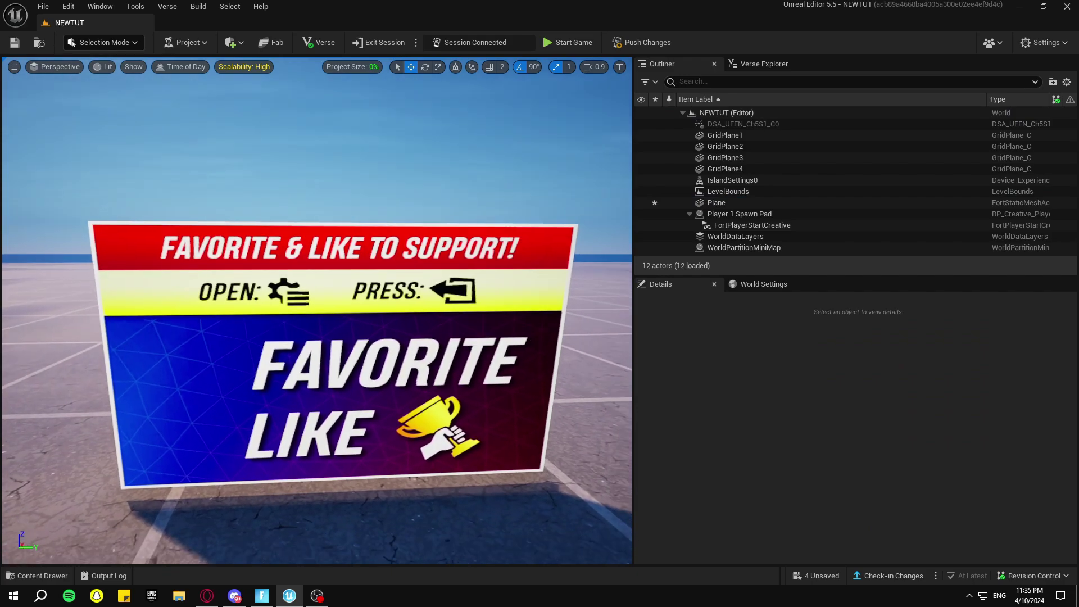
# Step: Duplicate the sign plane and move the copy forward so it stands in front of the original
pyautogui.click(360, 272)
pyautogui.moveTo(360, 272); pyautogui.dragTo(388, 286, button='right')
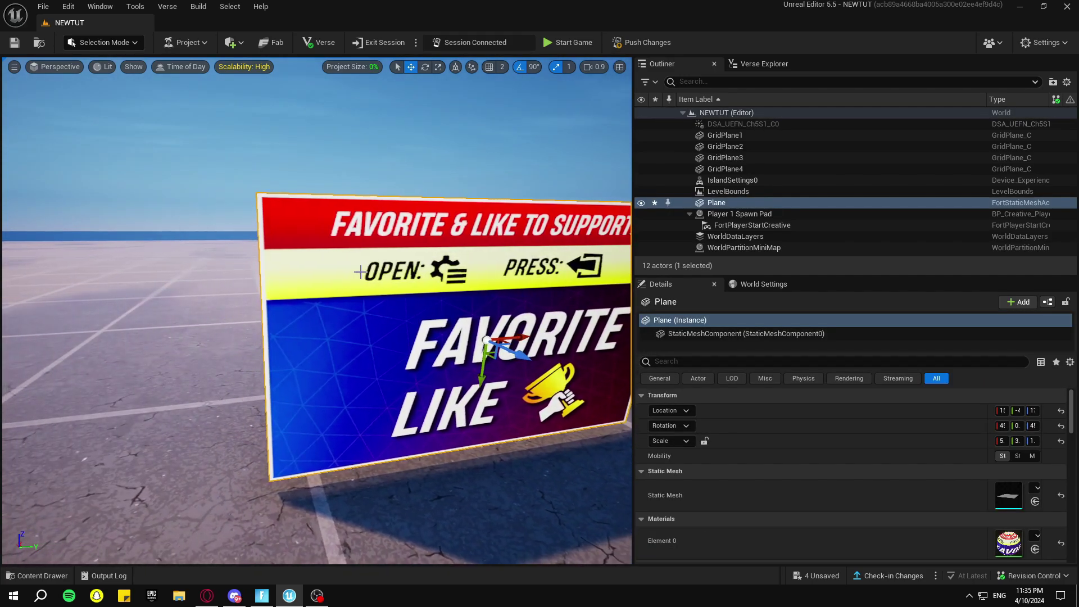
pyautogui.hotkey('ctrl', 'd')
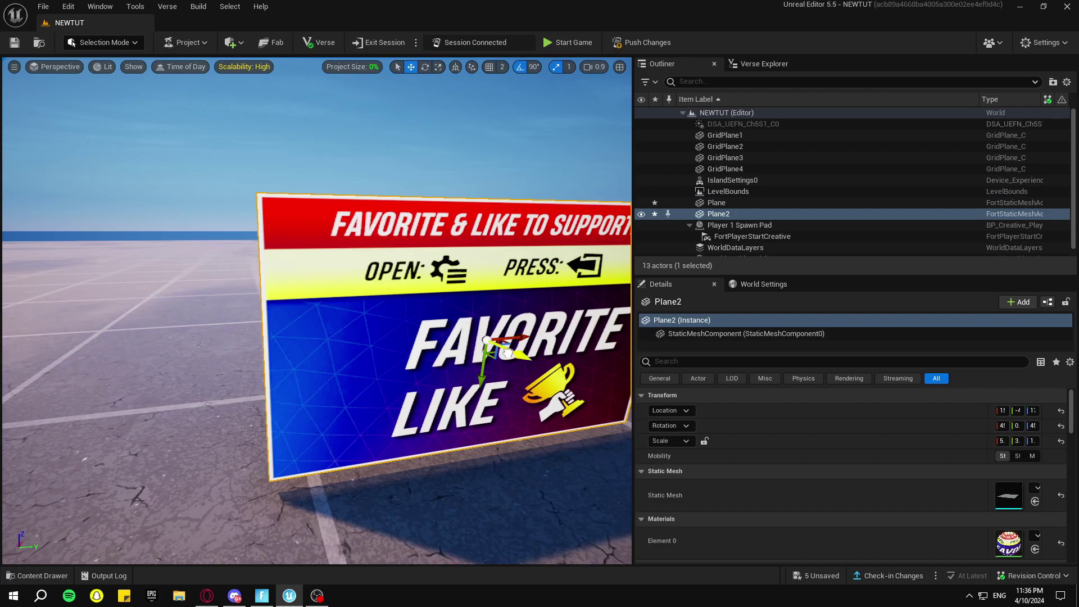
pyautogui.moveTo(508, 353); pyautogui.dragTo(559, 387)
pyautogui.moveTo(559, 388); pyautogui.dragTo(602, 388, button='right')
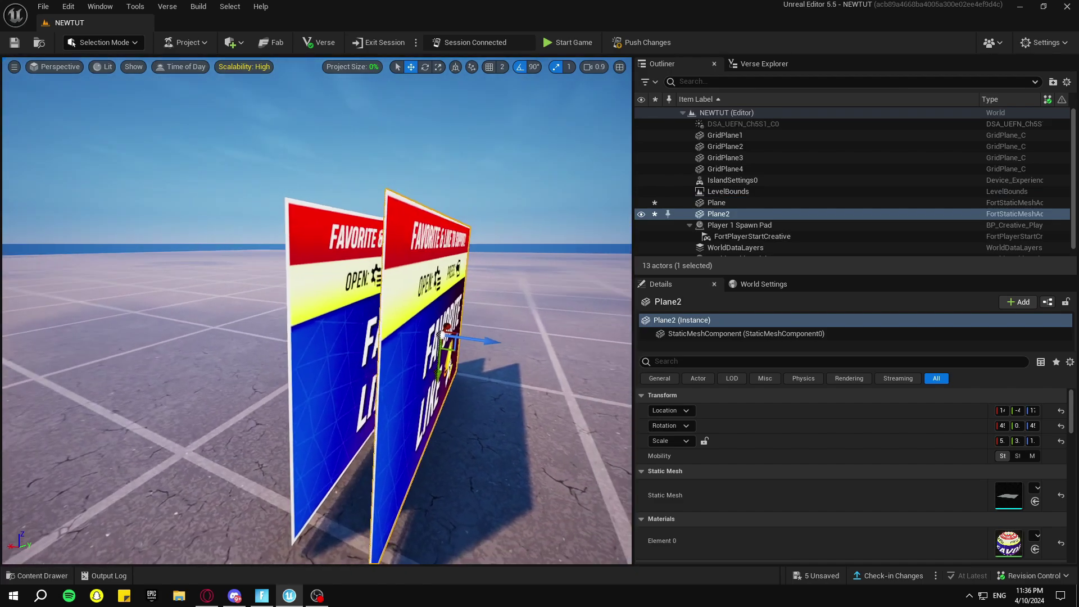
pyautogui.moveTo(442, 337); pyautogui.dragTo(394, 360, button='right')
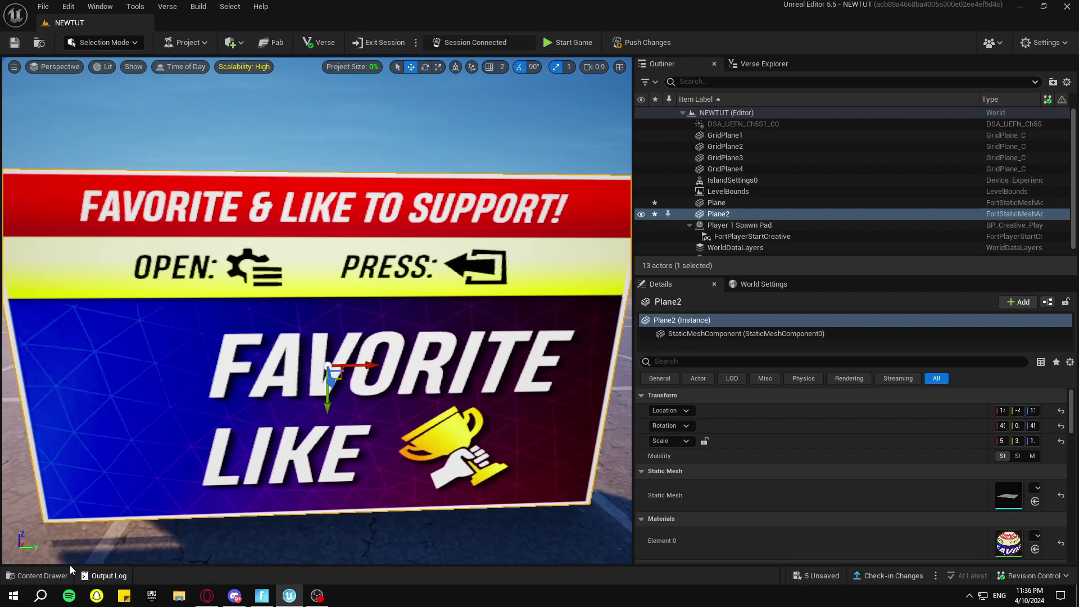
# Step: Apply the T_Thumb_Mat material from the LikeFav folder to the duplicated plane in front of the sign
pyautogui.click(43, 580)
pyautogui.click(975, 358)
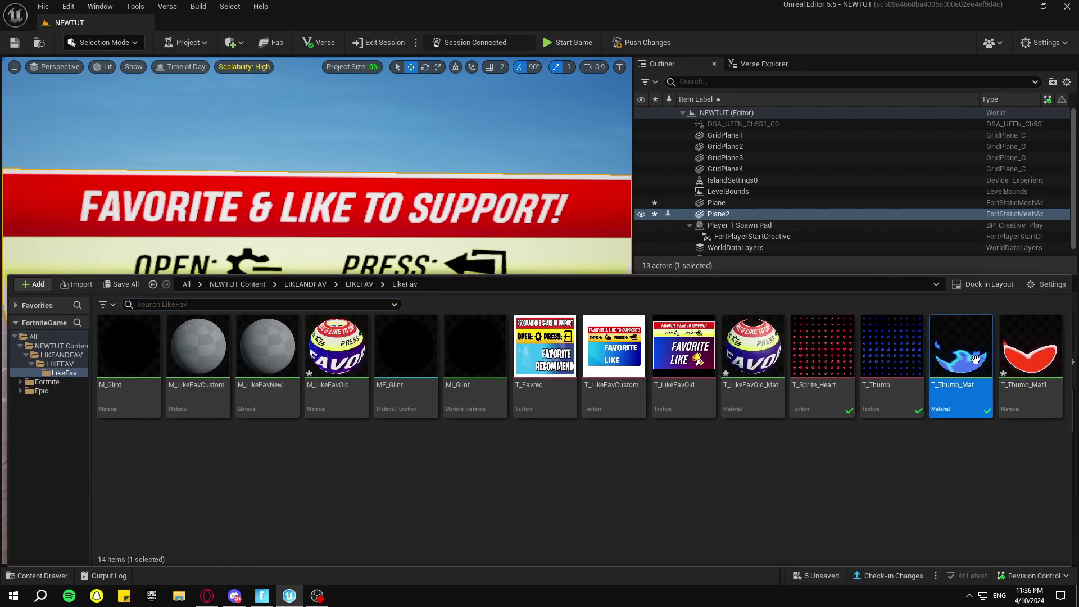
pyautogui.moveTo(736, 273); pyautogui.dragTo(737, 388)
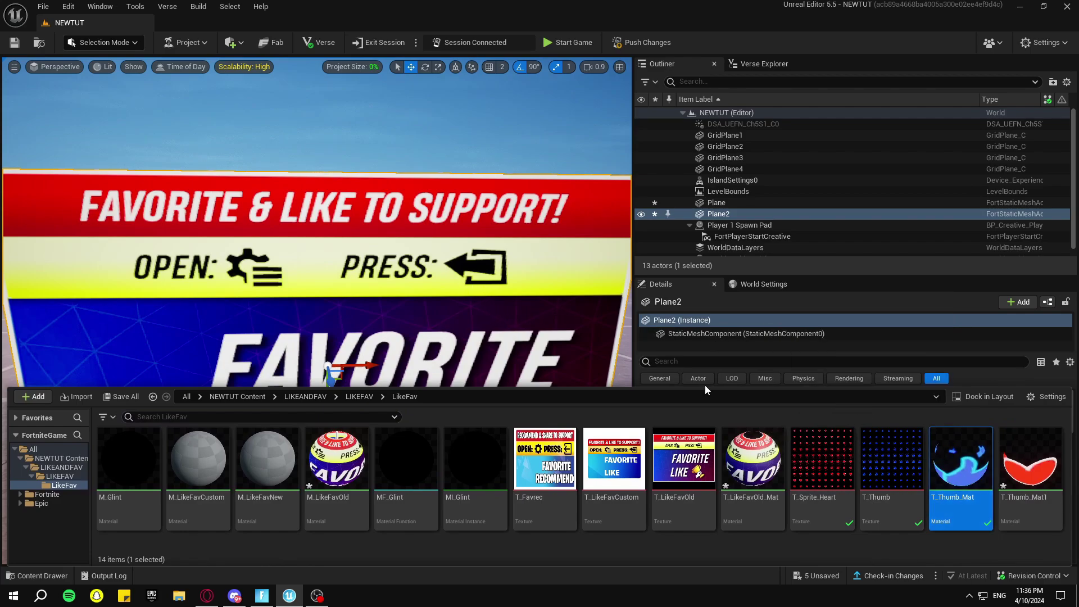
pyautogui.moveTo(972, 472); pyautogui.dragTo(509, 299)
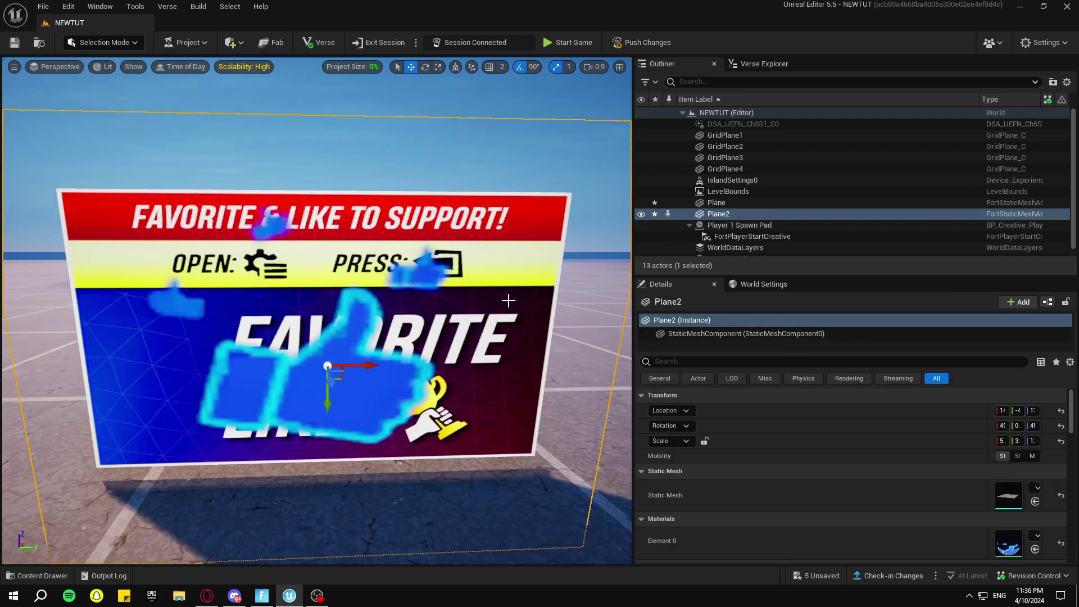
pyautogui.scroll(-4, 509, 299)
pyautogui.moveTo(508, 299); pyautogui.dragTo(472, 360, button='right')
pyautogui.press('w')
pyautogui.press('s')
pyautogui.scroll(1, 506, 393)
pyautogui.press('d')
pyautogui.press('w')
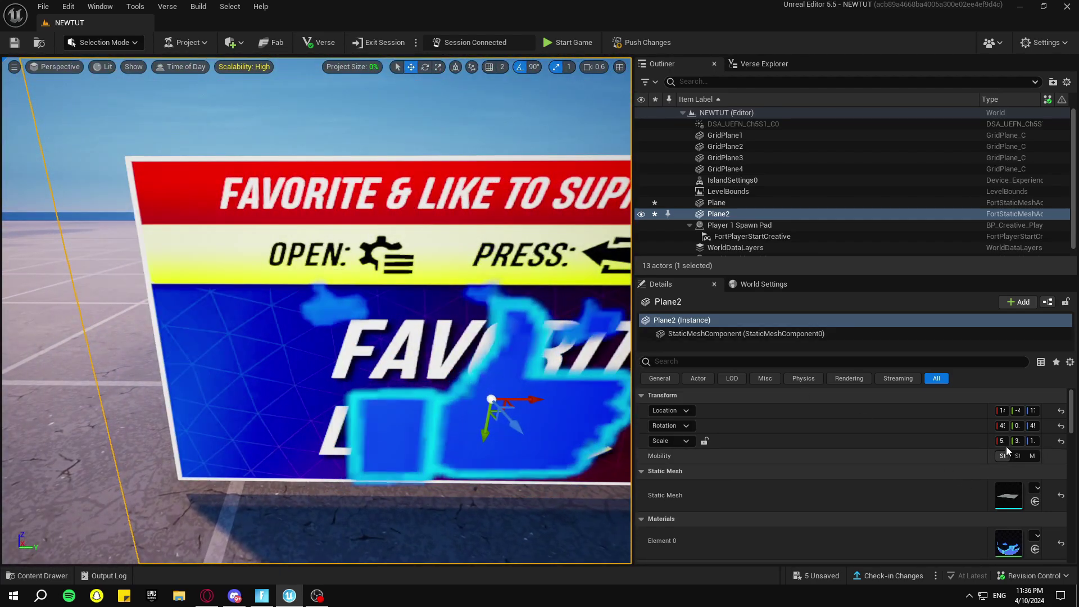
# Step: Set the X and Y scale of the thumb plane to 1.4
pyautogui.click(1002, 441)
pyautogui.write('2.4')
pyautogui.press('Return')
pyautogui.click(1020, 441)
pyautogui.write('1.4')
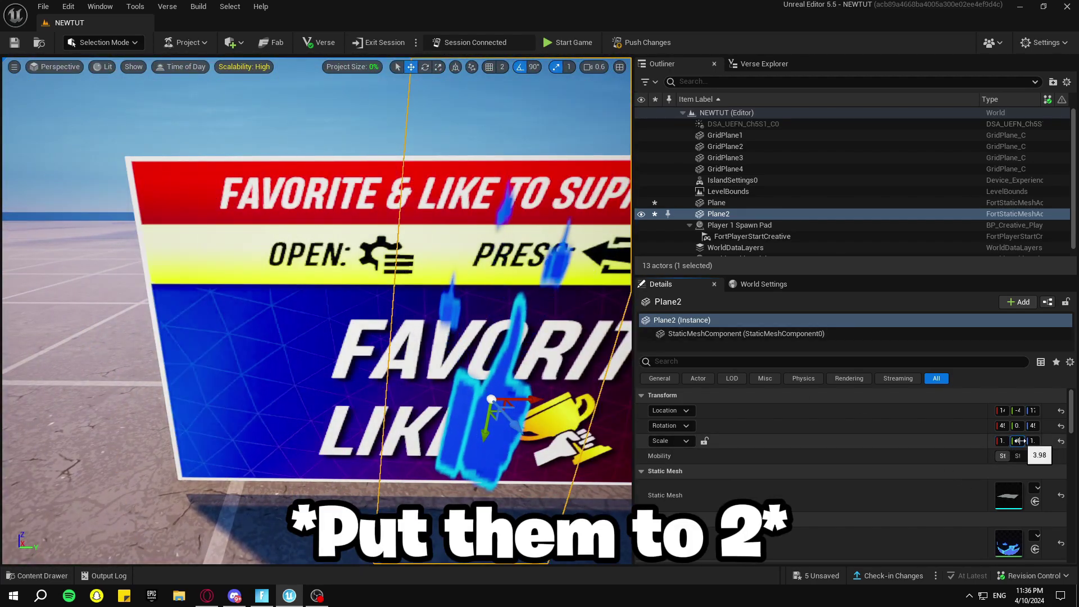
pyautogui.press('Return')
# Step: Move the thumb plane across to the blue area left of the FAVORITE text and push it back against the sign
pyautogui.moveTo(477, 359); pyautogui.dragTo(476, 360, button='right')
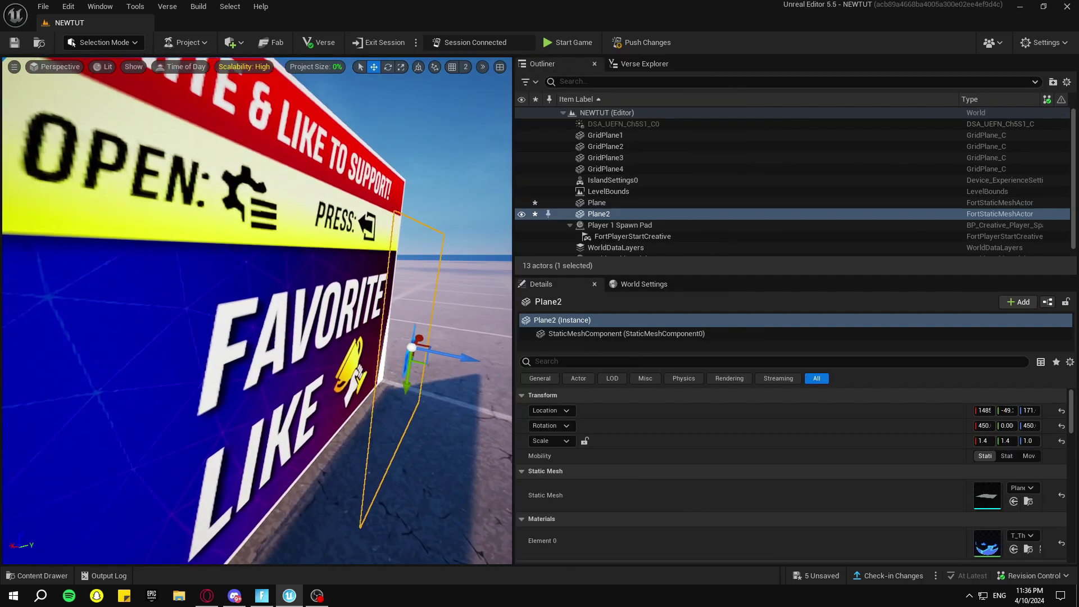
pyautogui.moveTo(427, 339); pyautogui.dragTo(253, 512)
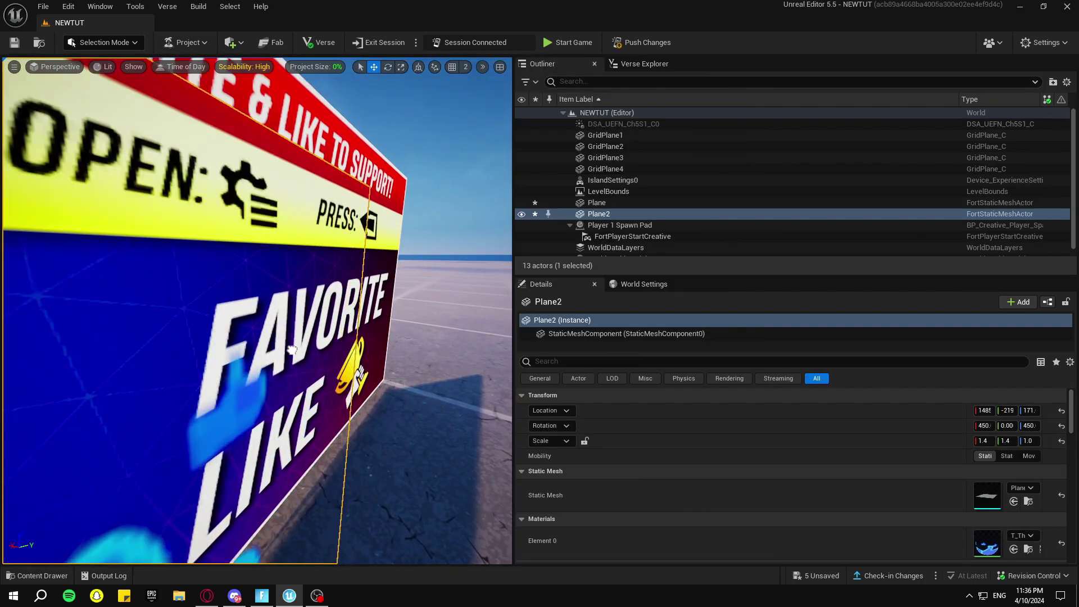
pyautogui.moveTo(253, 511); pyautogui.dragTo(247, 551, button='right')
pyautogui.press('s')
pyautogui.moveTo(476, 454); pyautogui.dragTo(476, 454, button='right')
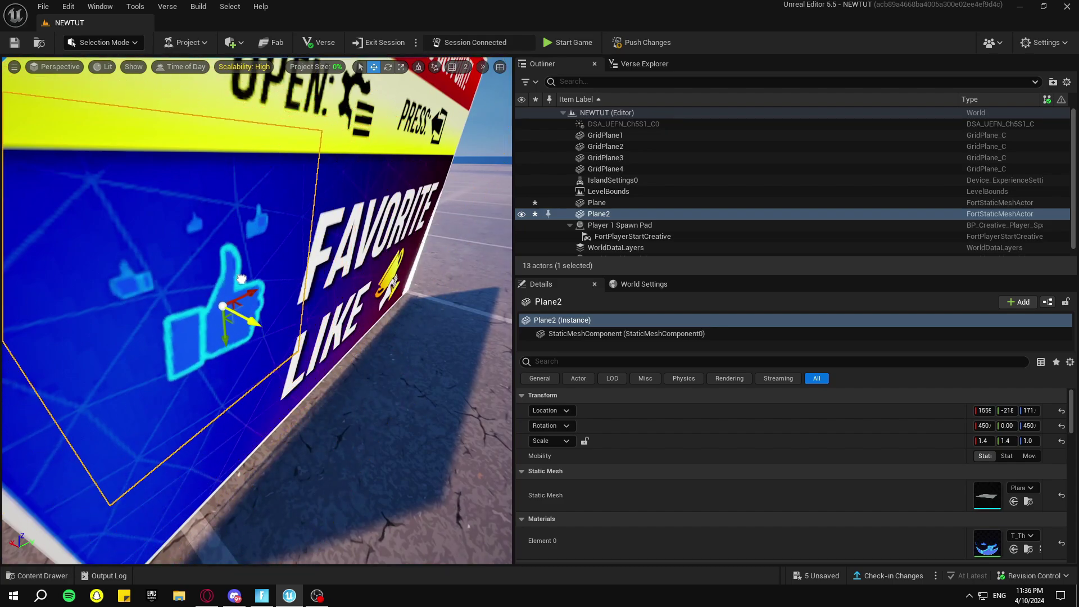
pyautogui.moveTo(242, 279); pyautogui.dragTo(240, 278)
pyautogui.moveTo(292, 283); pyautogui.dragTo(292, 283, button='right')
pyautogui.press('s')
pyautogui.press('w')
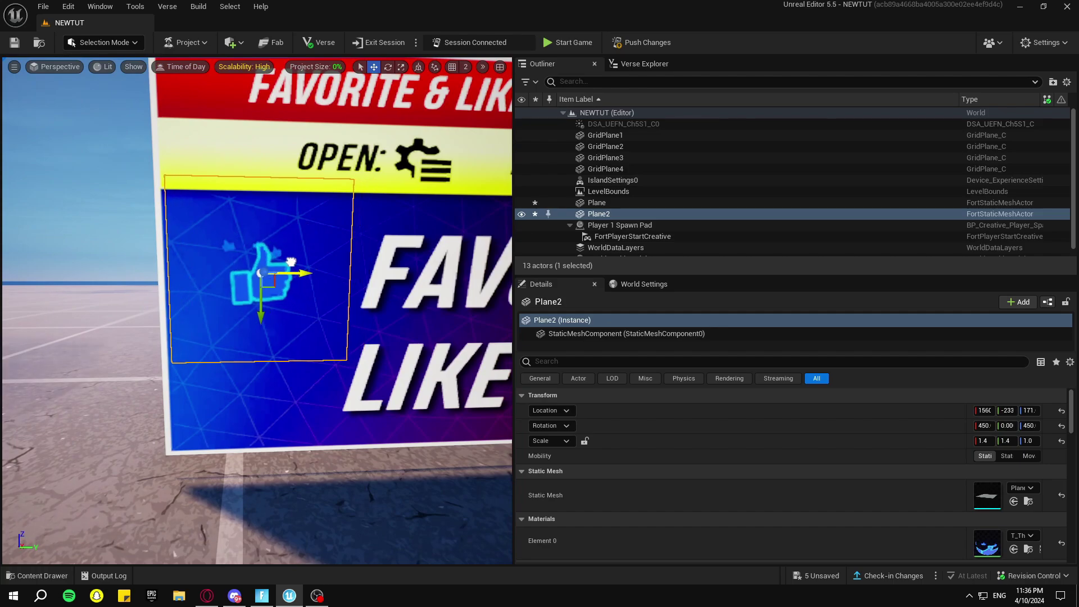
# Step: Lower the thumb plane to a height of about 93 so the thumb sits beside the LIKE text
pyautogui.moveTo(271, 301); pyautogui.dragTo(261, 413)
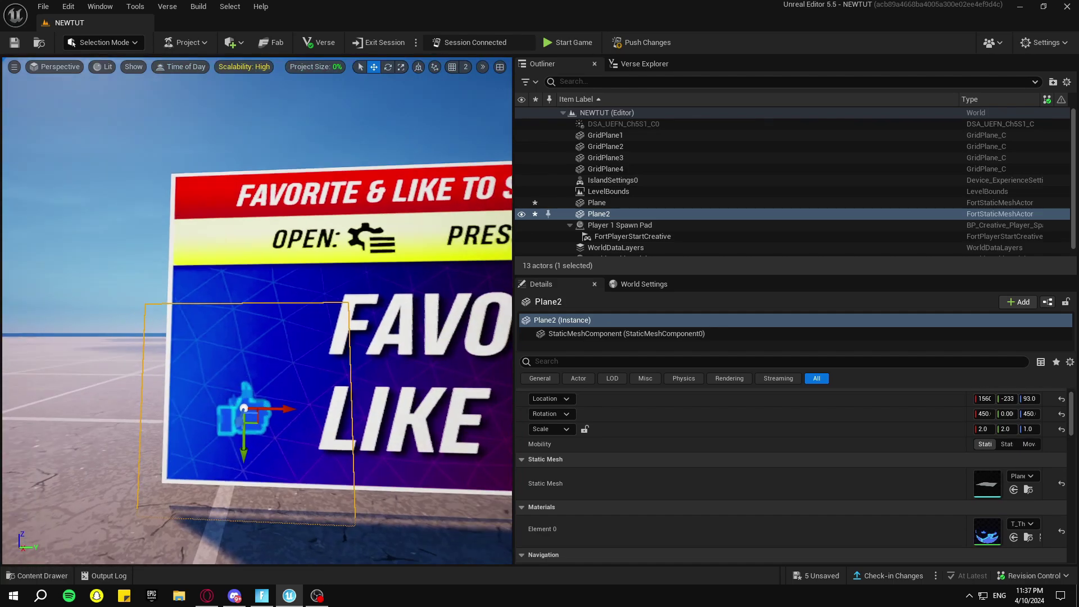
pyautogui.press('w')
pyautogui.moveTo(387, 435); pyautogui.dragTo(387, 434, button='right')
pyautogui.press('s')
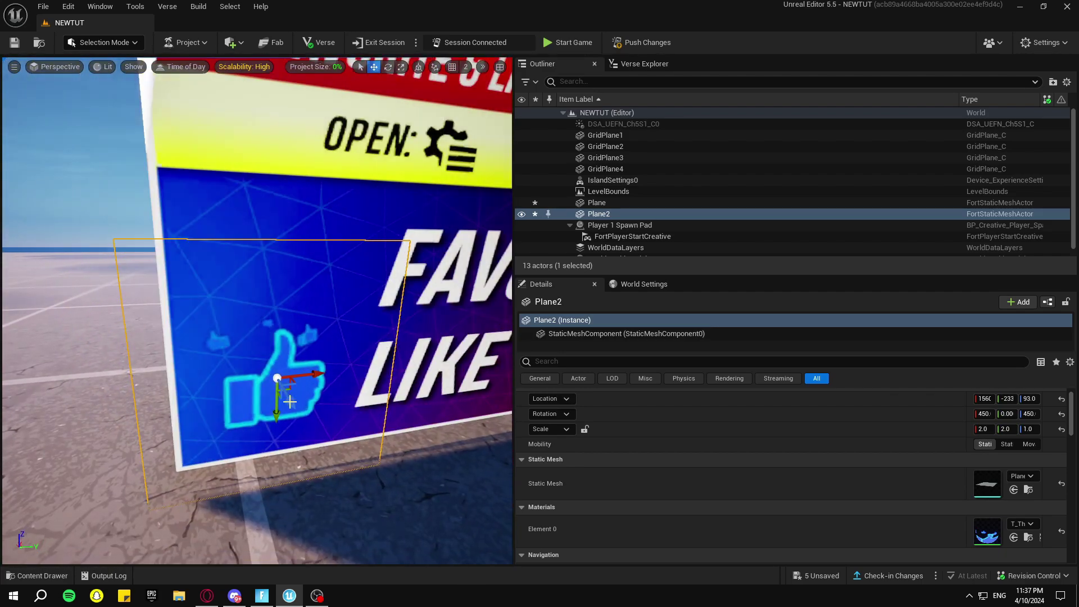
# Step: Duplicate the thumb plane, raise the copy beside the FAVORITE text and pull it slightly forward from the sign
pyautogui.hotkey('ctrl', 'd')
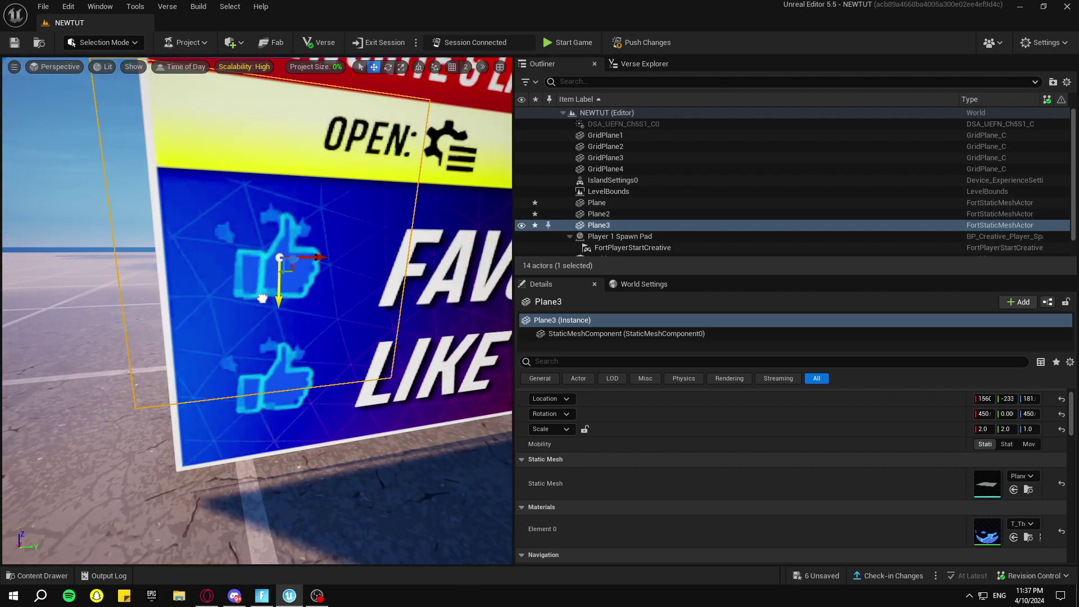
pyautogui.press('s')
pyautogui.moveTo(263, 298); pyautogui.dragTo(278, 304, button='right')
pyautogui.press('w')
pyautogui.moveTo(267, 341); pyautogui.dragTo(316, 383)
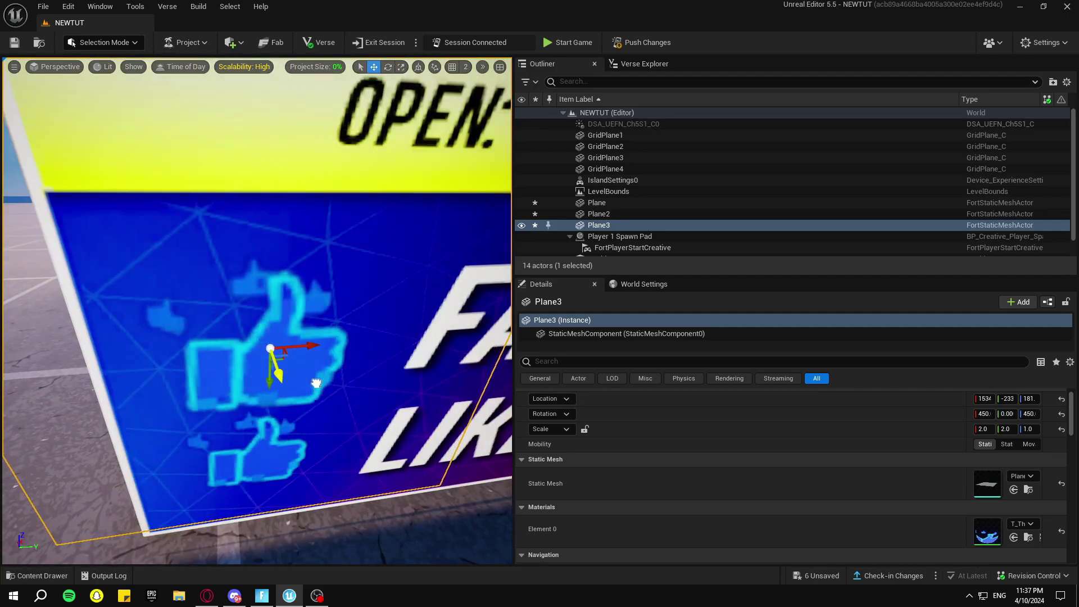
# Step: Apply the T_Thumb_Mat1 heart material to the upper copy of the thumb plane
pyautogui.click(2, 574)
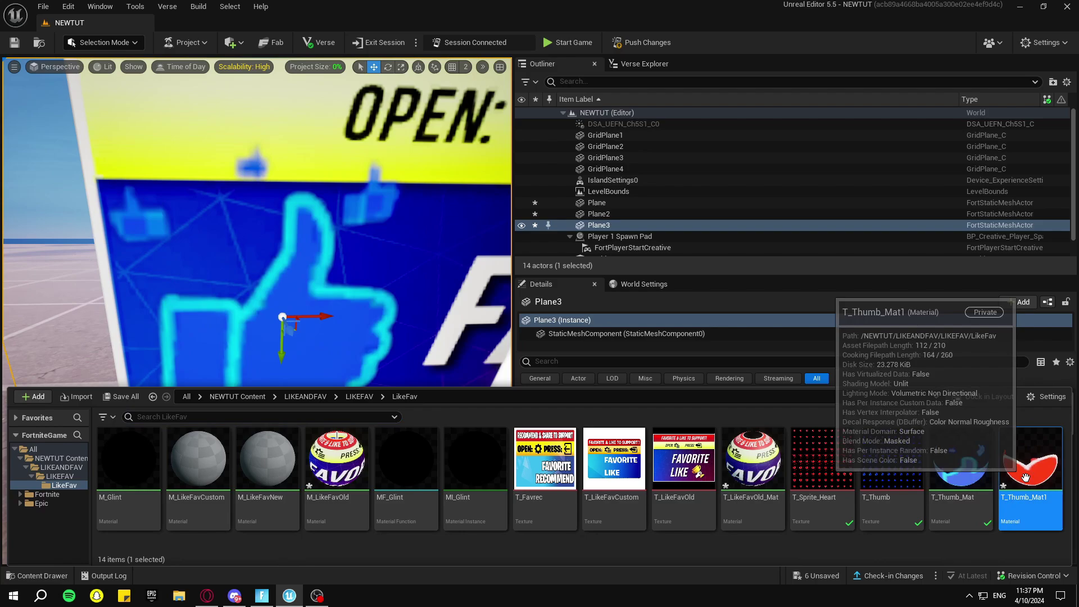
pyautogui.moveTo(1041, 485); pyautogui.dragTo(420, 291)
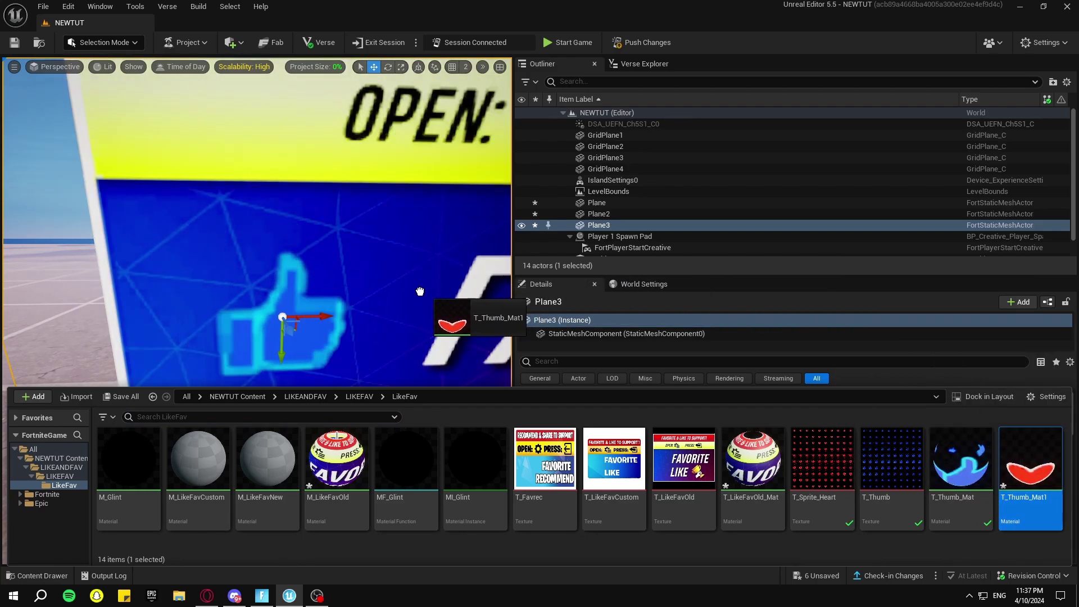
pyautogui.moveTo(268, 325); pyautogui.dragTo(268, 324)
# Step: Push the heart plane back against the sign, lower it slightly above the thumb and deselect it
pyautogui.moveTo(268, 324); pyautogui.dragTo(372, 373, button='right')
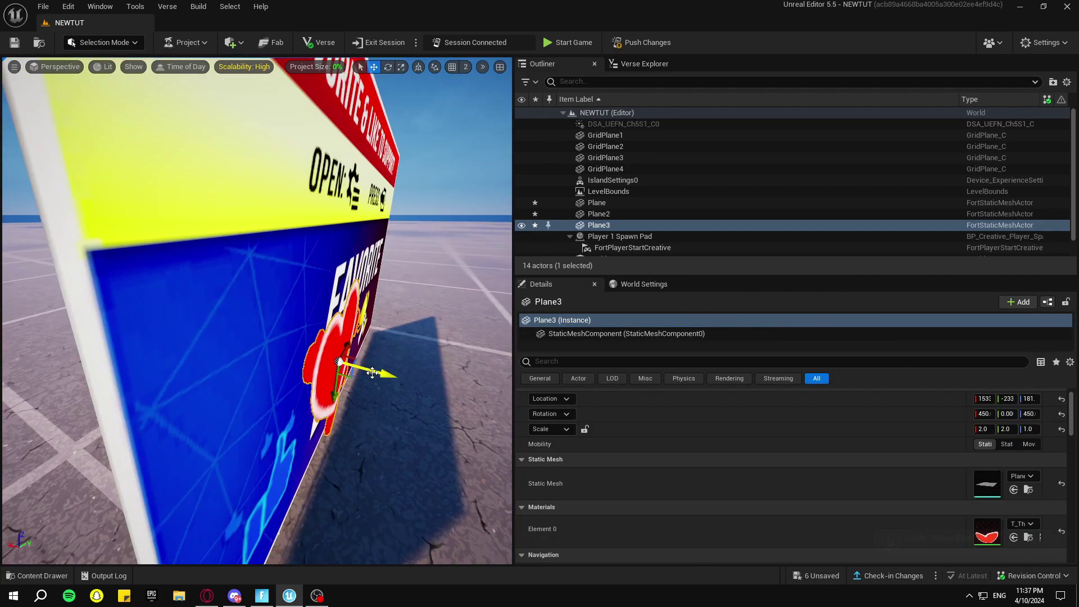
pyautogui.moveTo(375, 372); pyautogui.dragTo(324, 329)
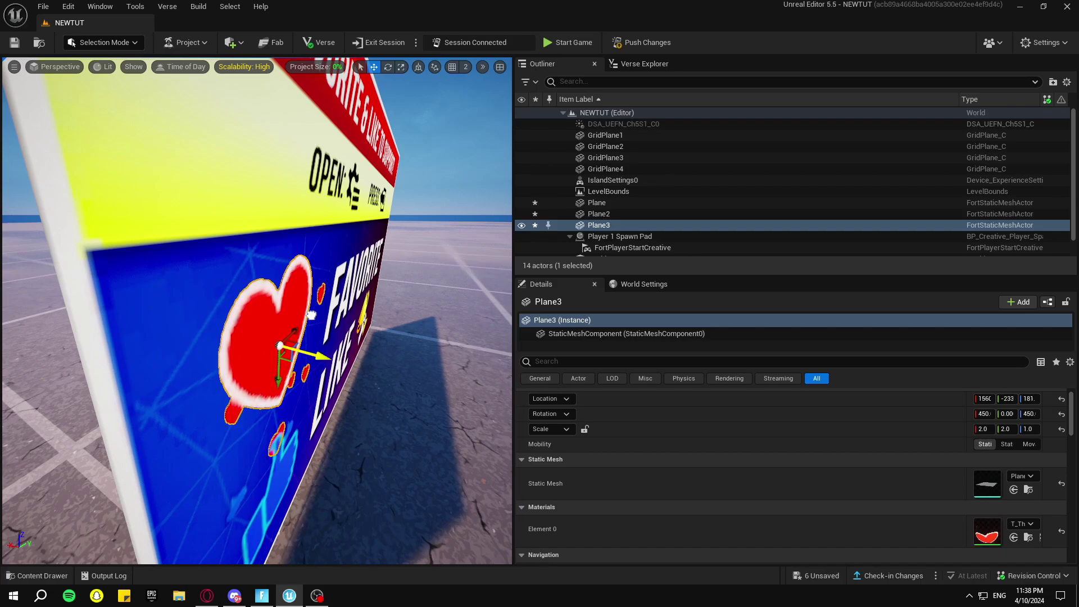
pyautogui.moveTo(311, 315); pyautogui.dragTo(208, 292, button='right')
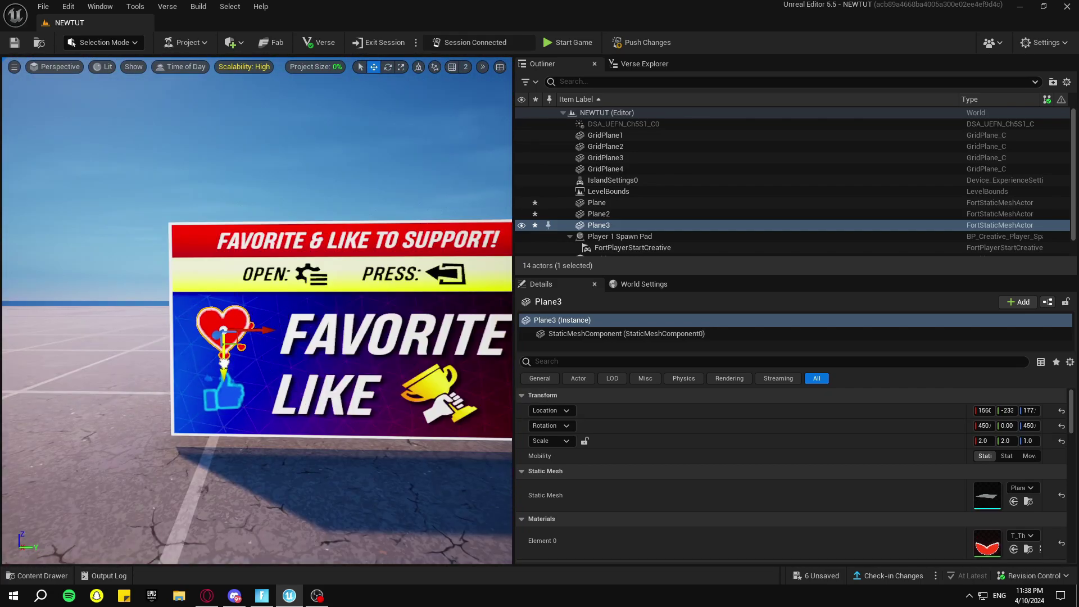
pyautogui.click(291, 184)
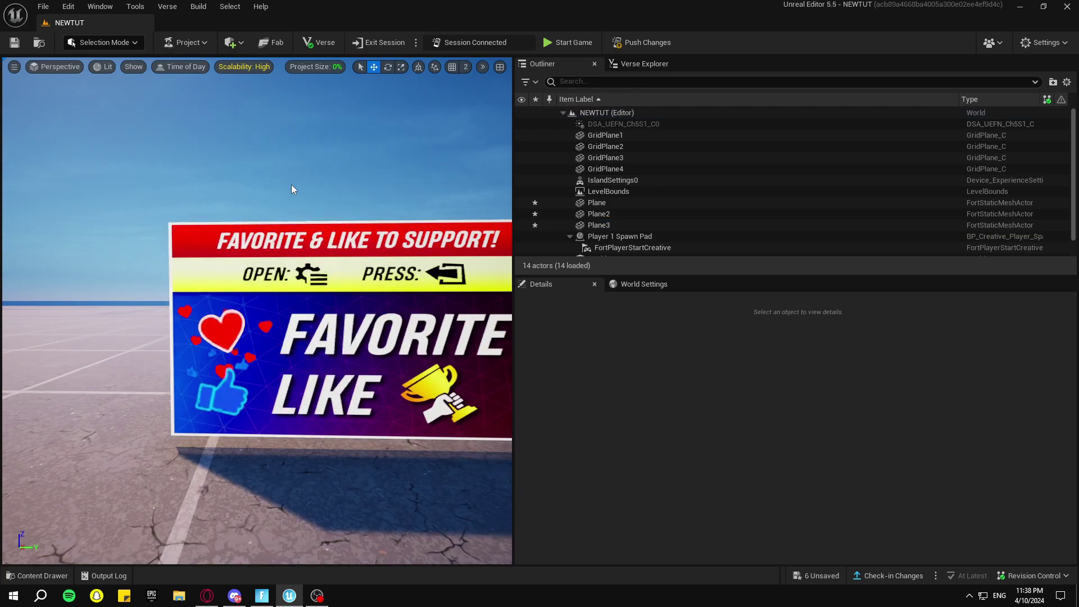
pyautogui.moveTo(291, 185); pyautogui.dragTo(346, 183, button='right')
pyautogui.press('s')
pyautogui.press('w')
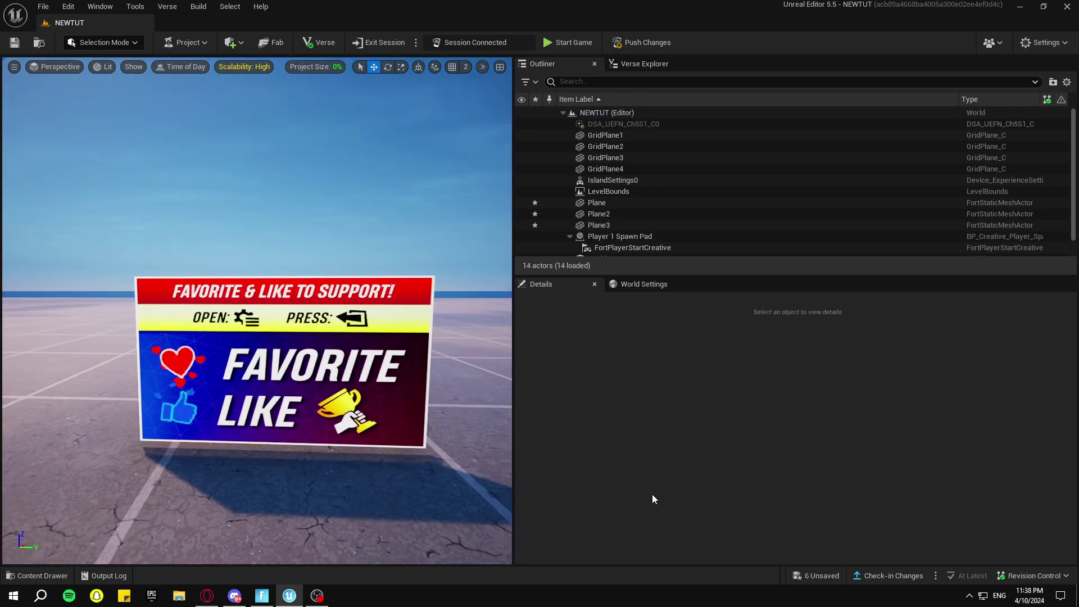
# Step: Save all the unsaved planes and materials and check in the changes with the description "ggggg"
pyautogui.click(818, 576)
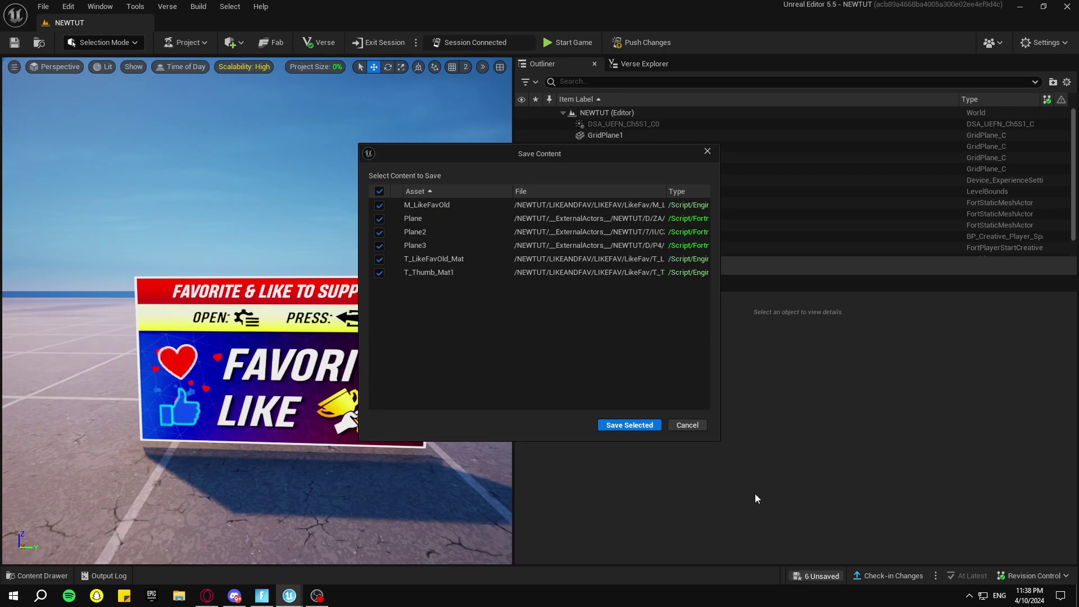
pyautogui.click(629, 425)
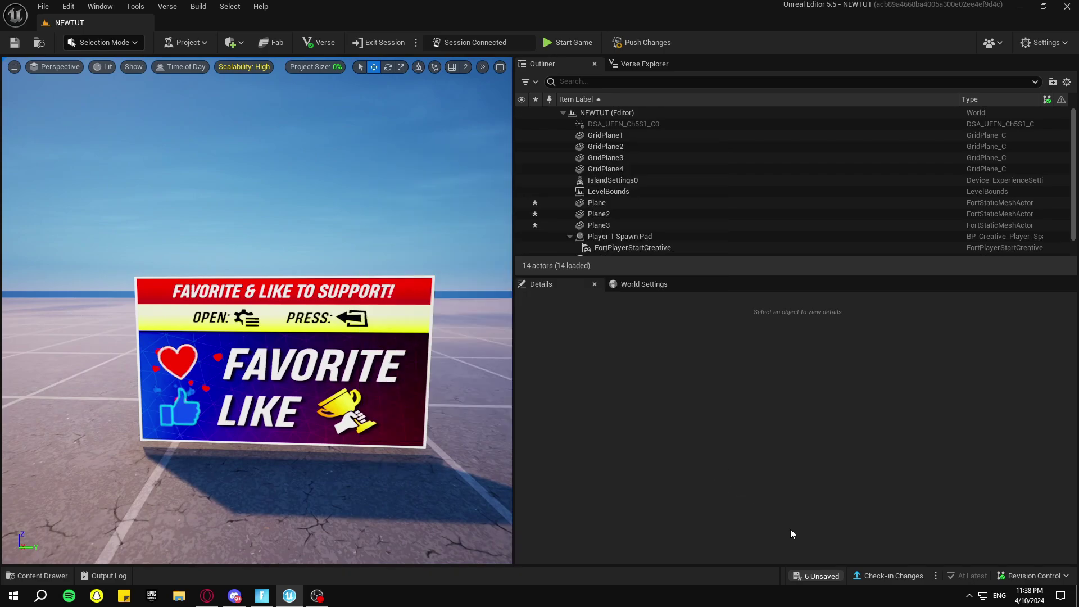
pyautogui.click(902, 576)
pyautogui.write('g')
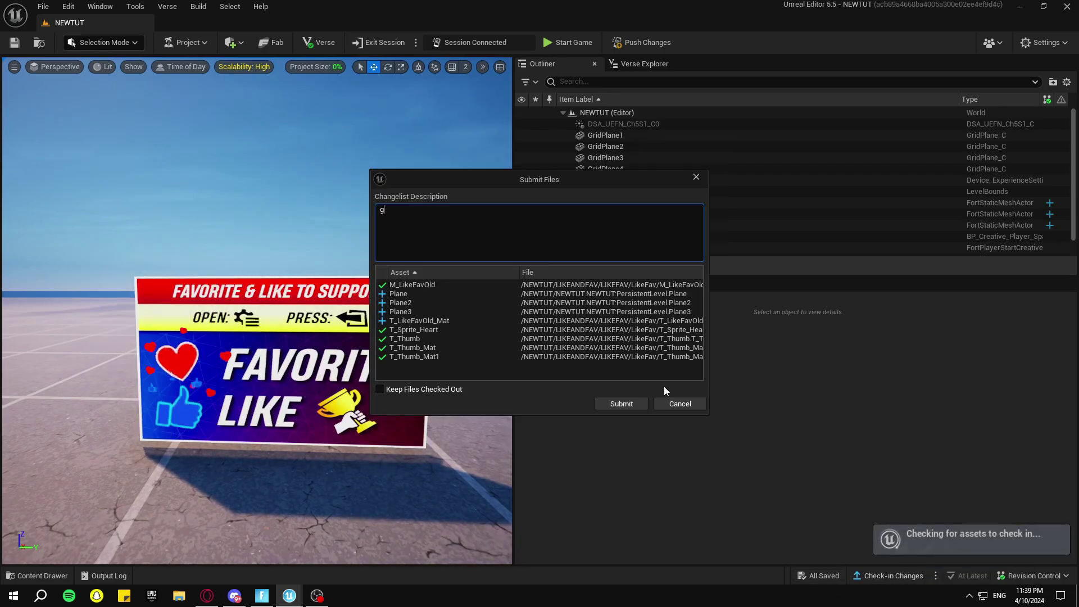
pyautogui.write('gggg')
pyautogui.click(622, 404)
# Step: Save everything and push the changes to the connected session, moving the character around to view the animated sign in game
pyautogui.click(44, 7)
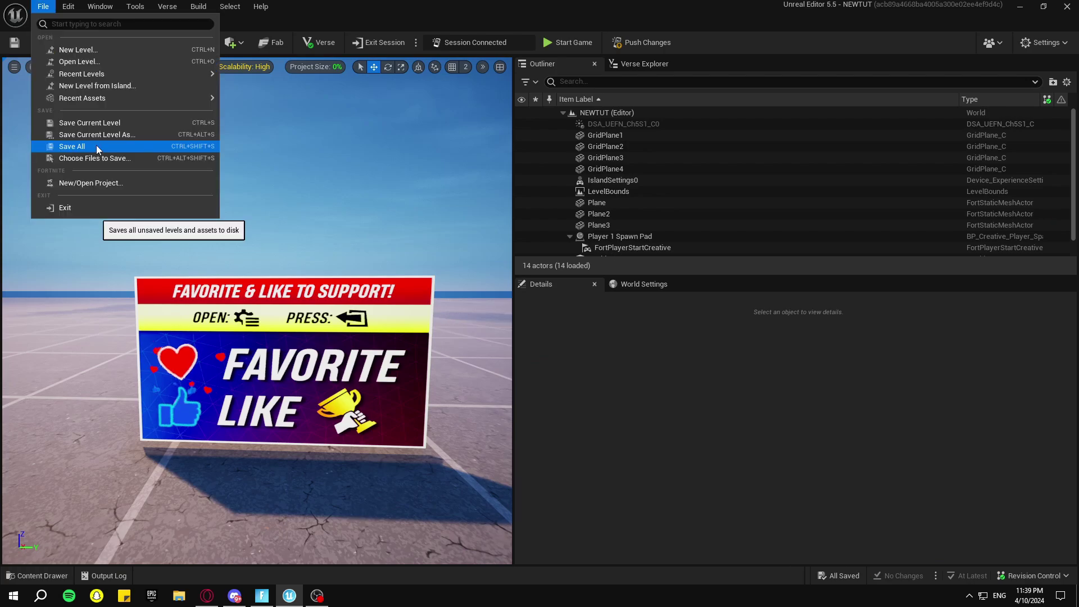
pyautogui.click(97, 149)
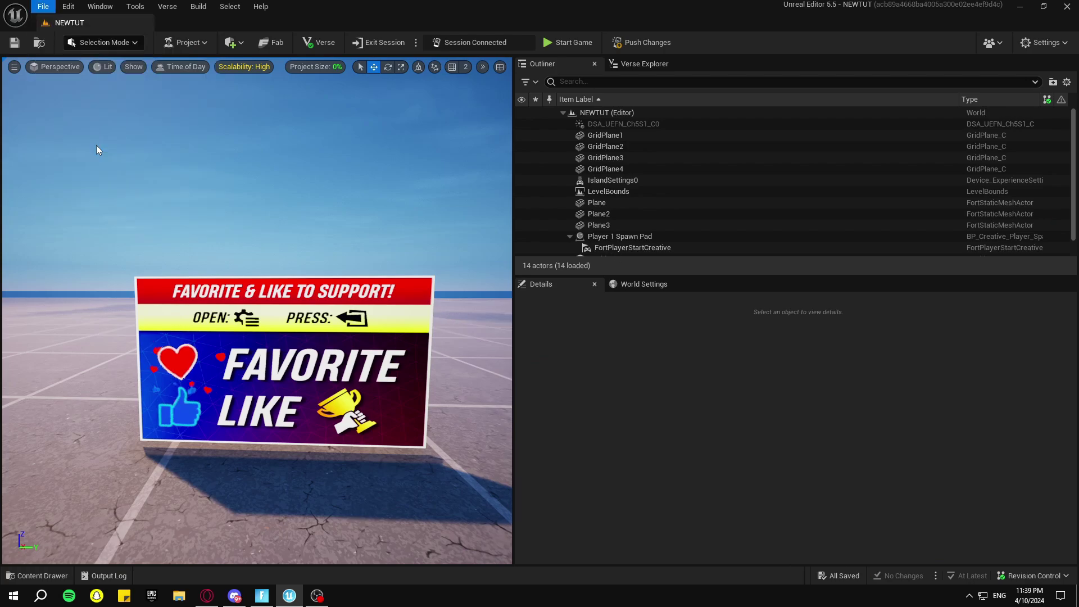
pyautogui.click(638, 45)
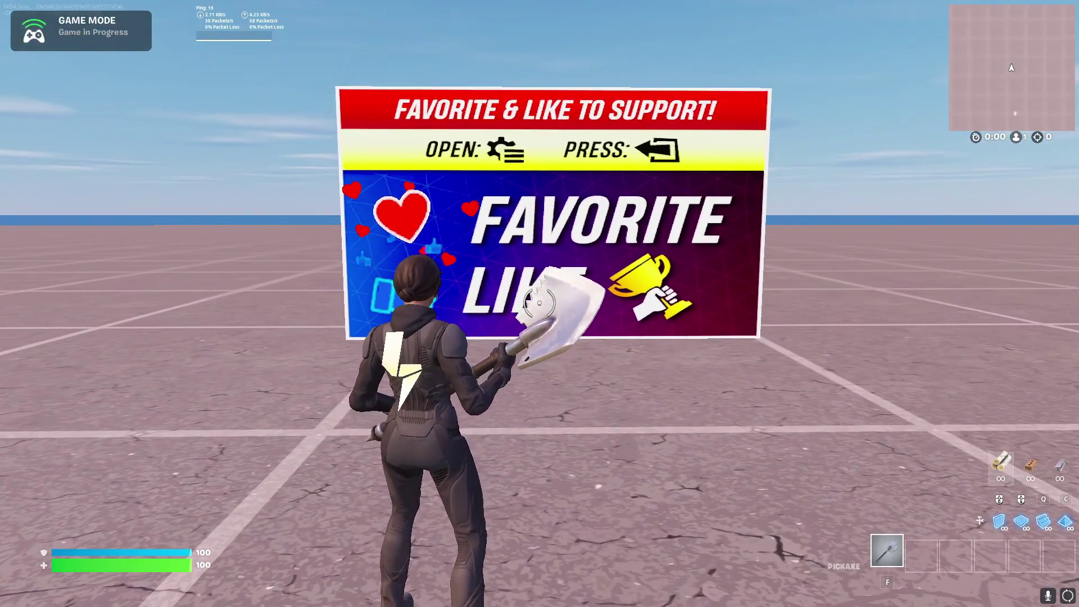
pyautogui.press('w')
pyautogui.press('s')
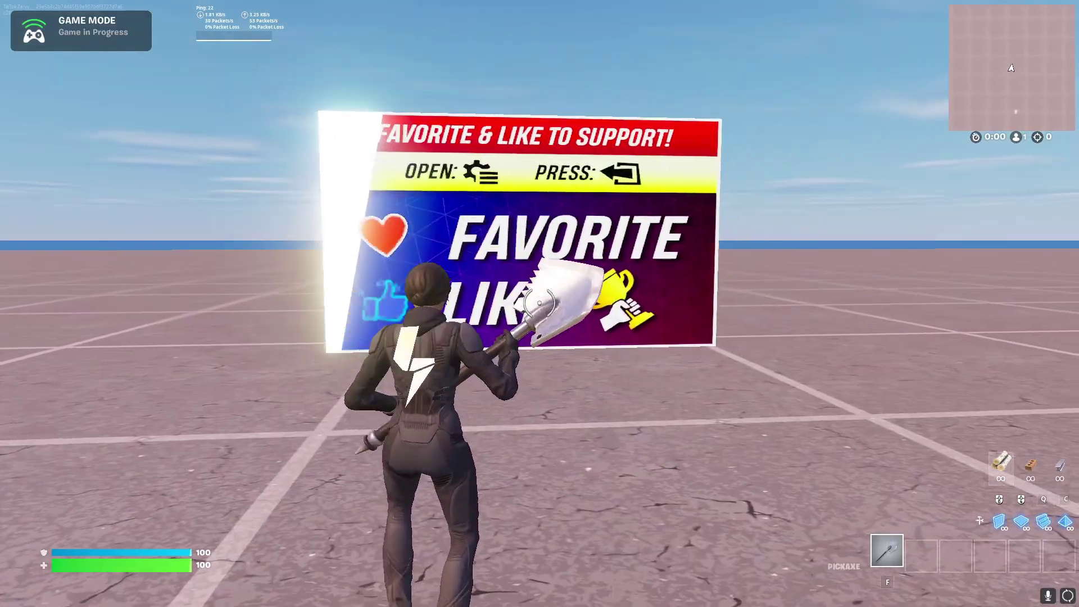